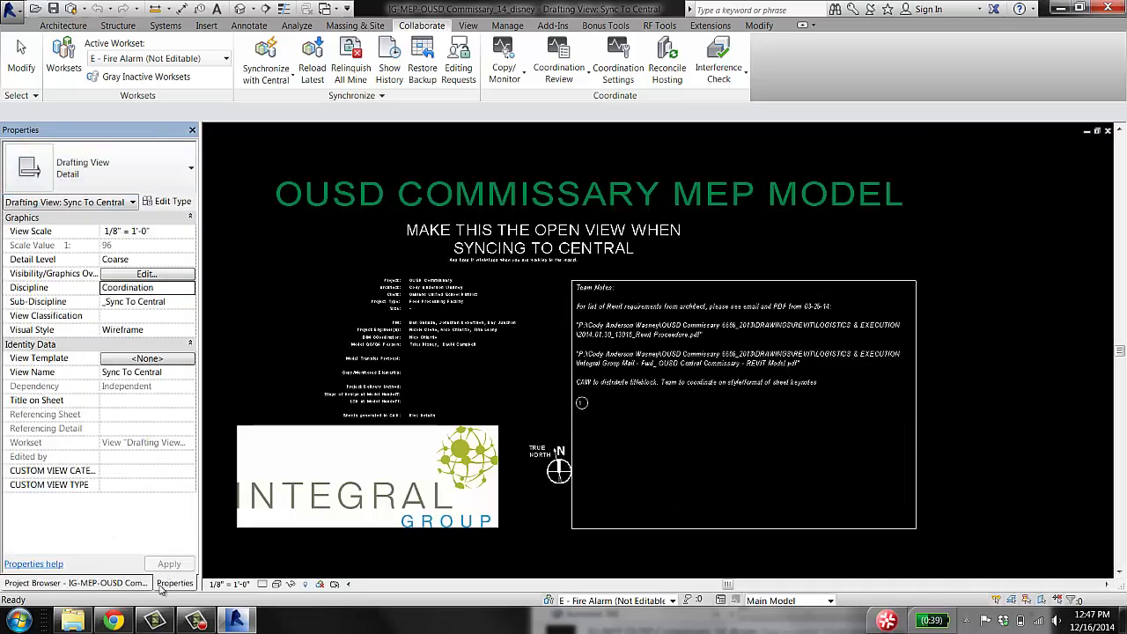
# Separate the Project Browser from the Properties palette and dock it on the right of the drawing area at a narrower width
pyautogui.click(137, 588)
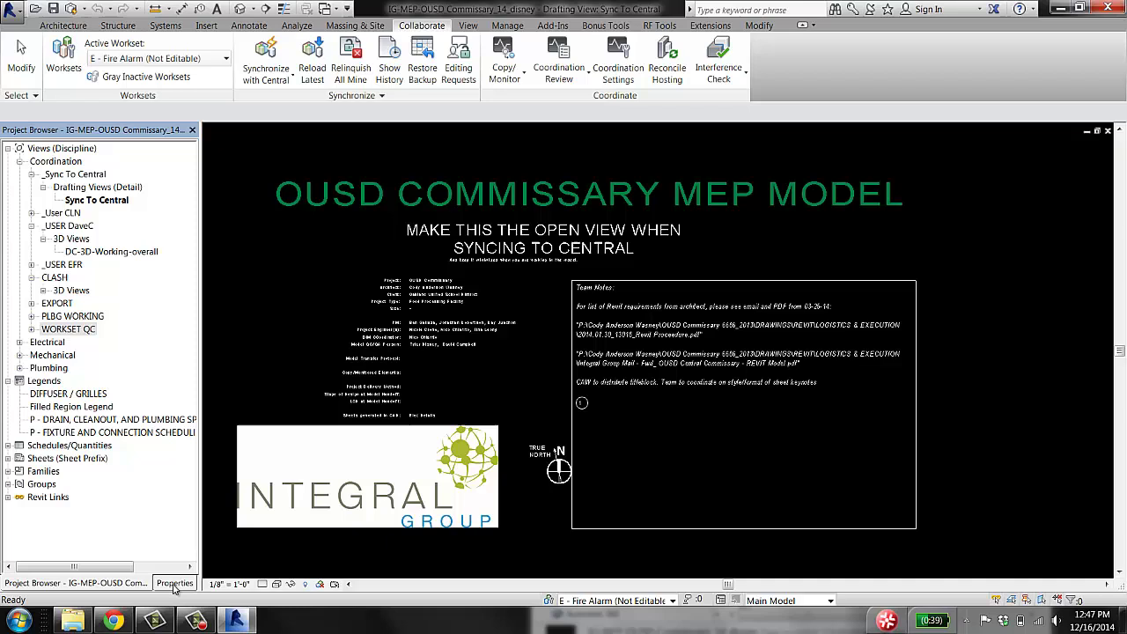
pyautogui.moveTo(120, 588); pyautogui.dragTo(155, 437)
pyautogui.moveTo(647, 192); pyautogui.dragTo(647, 190)
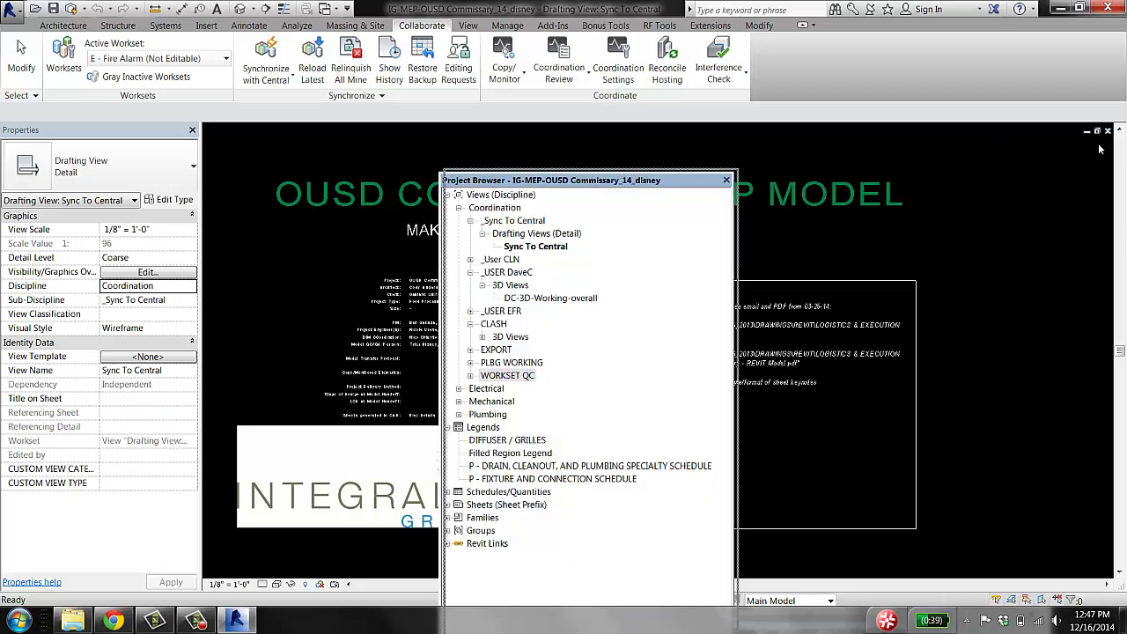
pyautogui.moveTo(1098, 150); pyautogui.dragTo(1118, 148)
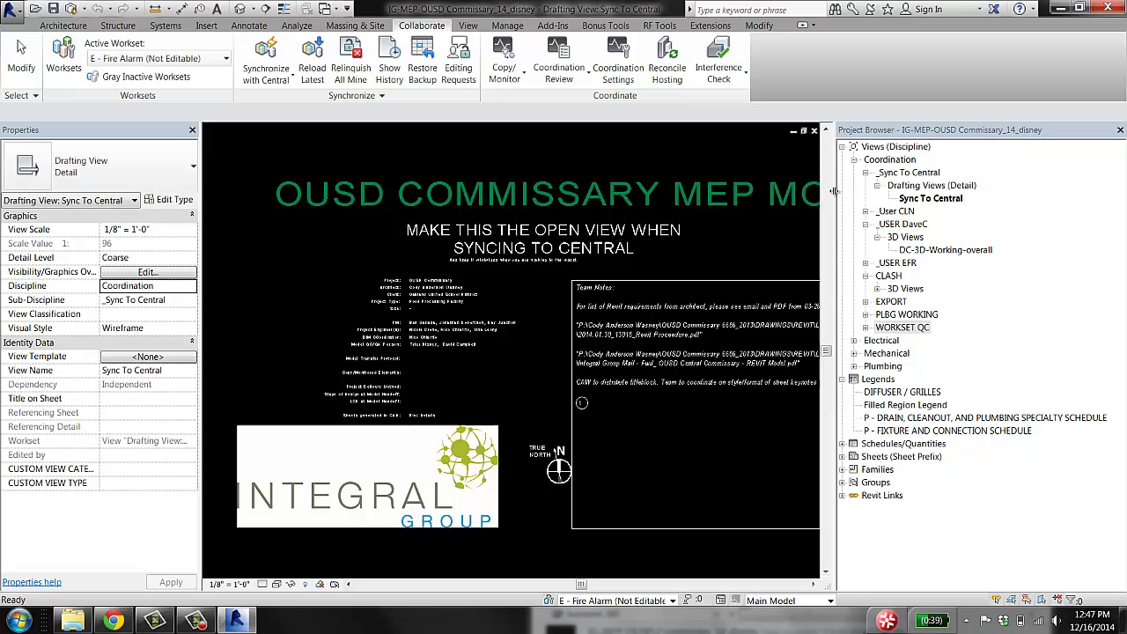
pyautogui.moveTo(832, 191); pyautogui.dragTo(883, 191)
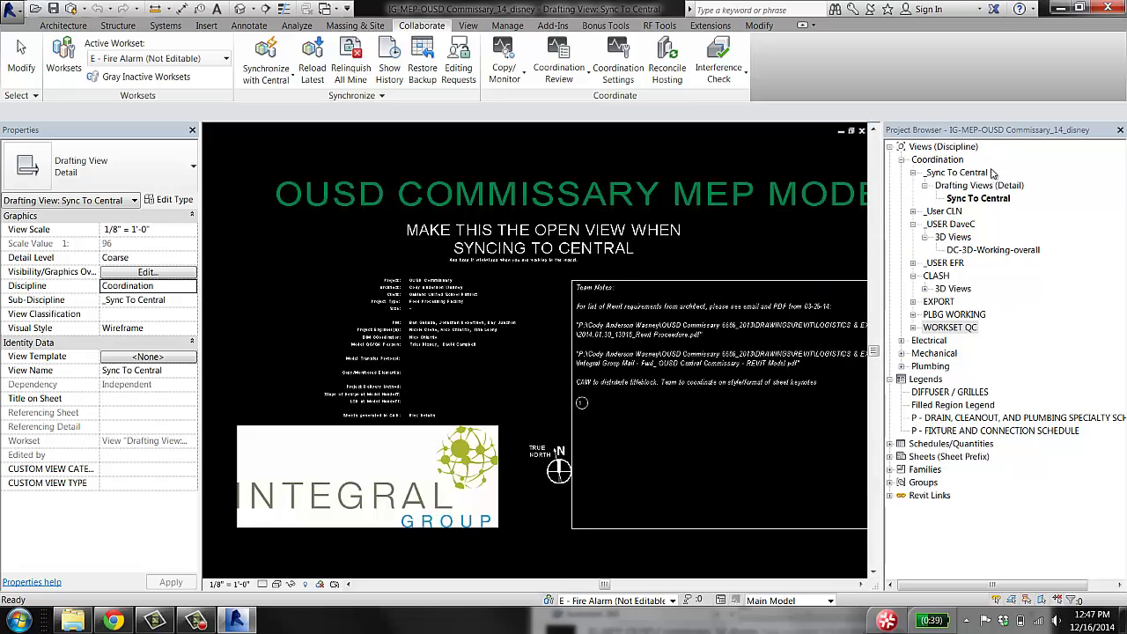
# Swap the palettes so Properties is docked on the right and a narrowed Project Browser is docked on the left
pyautogui.moveTo(958, 131)
pyautogui.mouseDown()
pyautogui.moveTo(7, 175)
pyautogui.moveTo(14, 157)
pyautogui.moveTo(26, 158)
pyautogui.mouseUp()
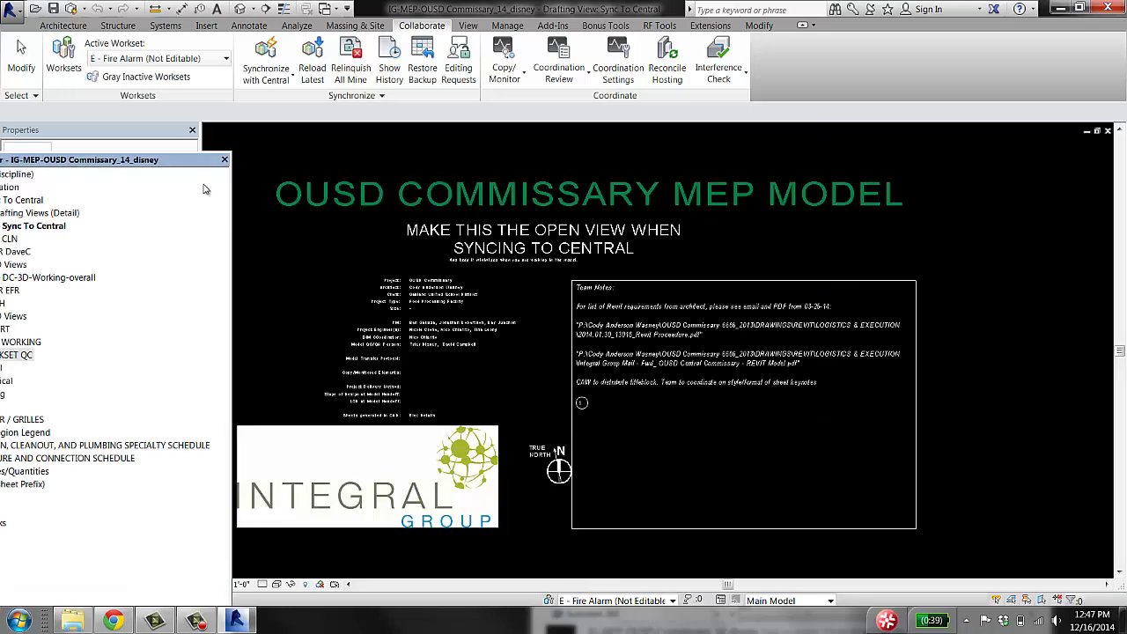
pyautogui.moveTo(148, 159)
pyautogui.mouseDown()
pyautogui.moveTo(148, 134)
pyautogui.moveTo(1117, 159)
pyautogui.moveTo(1036, 138)
pyautogui.moveTo(1108, 170)
pyautogui.mouseUp()
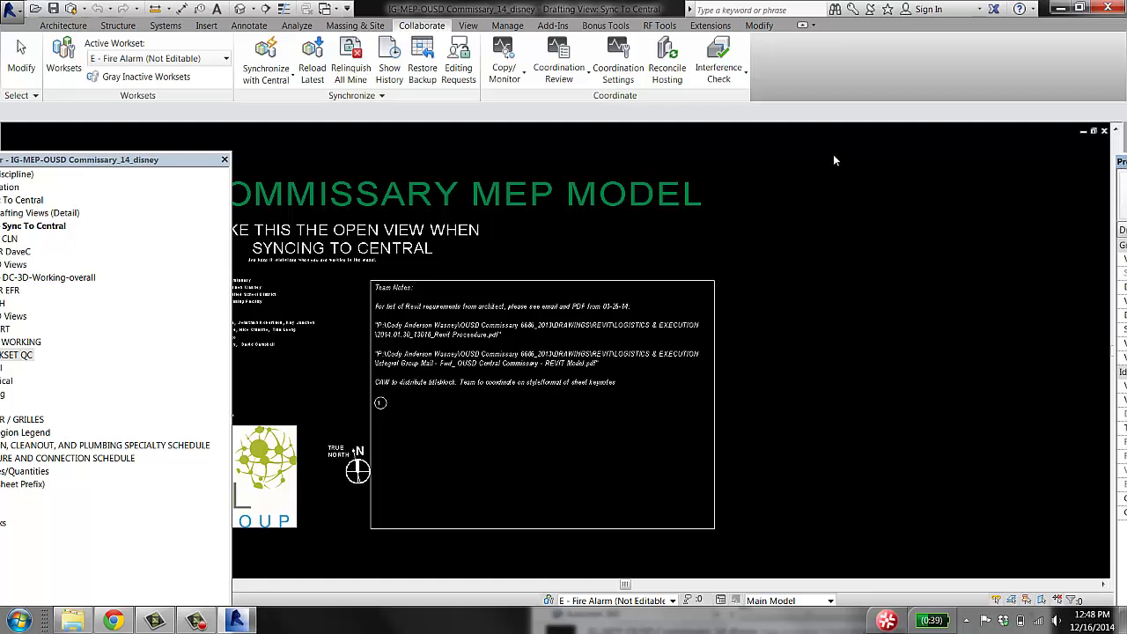
pyautogui.moveTo(1117, 158)
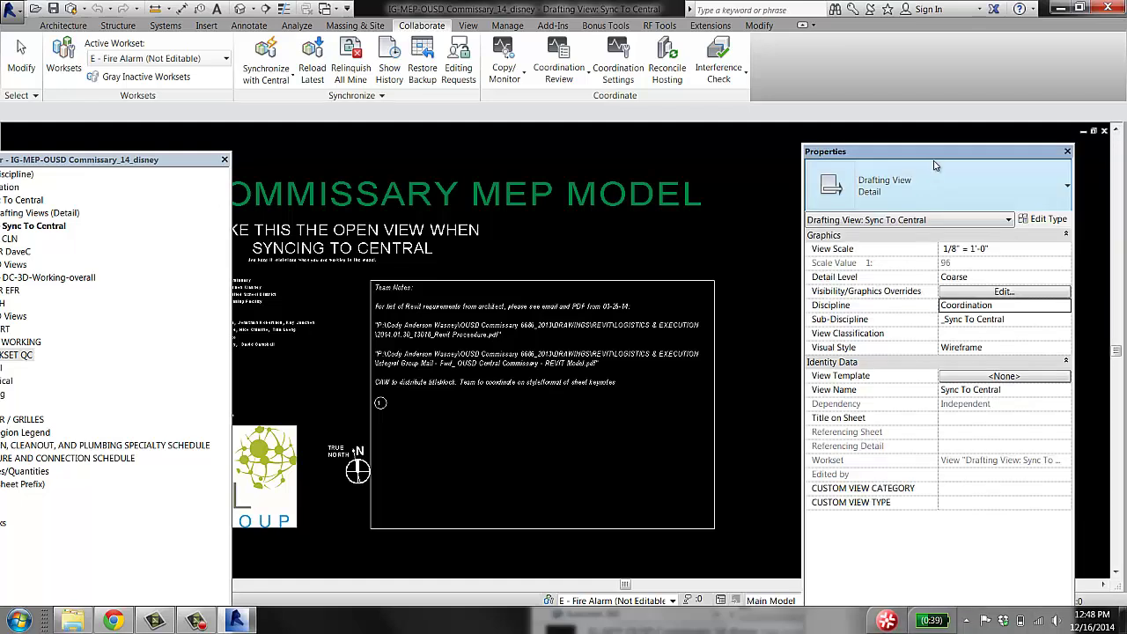
pyautogui.click(1118, 145)
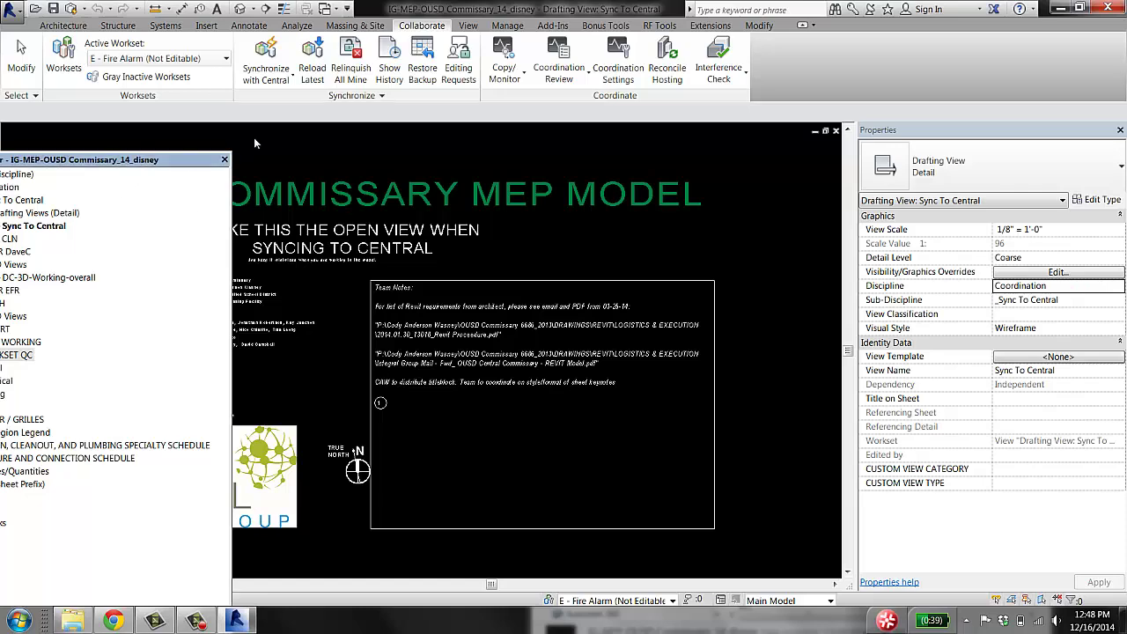
pyautogui.moveTo(48, 159)
pyautogui.mouseDown()
pyautogui.moveTo(202, 141)
pyautogui.moveTo(51, 131)
pyautogui.moveTo(104, 136)
pyautogui.moveTo(62, 158)
pyautogui.moveTo(44, 139)
pyautogui.mouseUp()
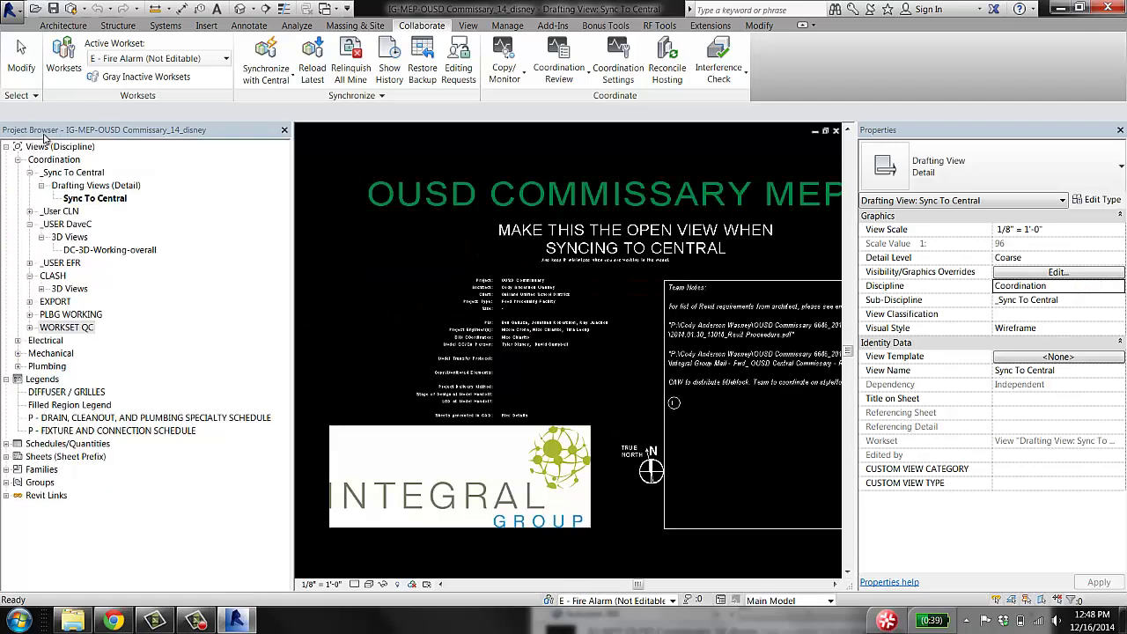
pyautogui.moveTo(292, 236); pyautogui.dragTo(236, 246)
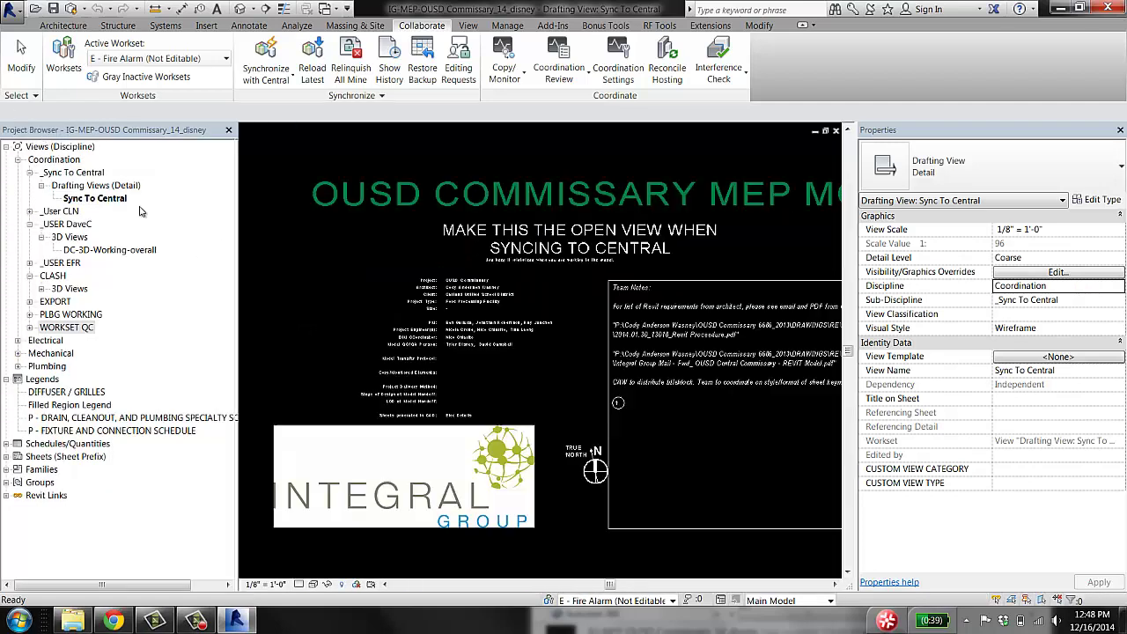
# Collapse the Views and Legends branches of the Project Browser to their top-level categories
pyautogui.click(29, 172)
pyautogui.click(6, 146)
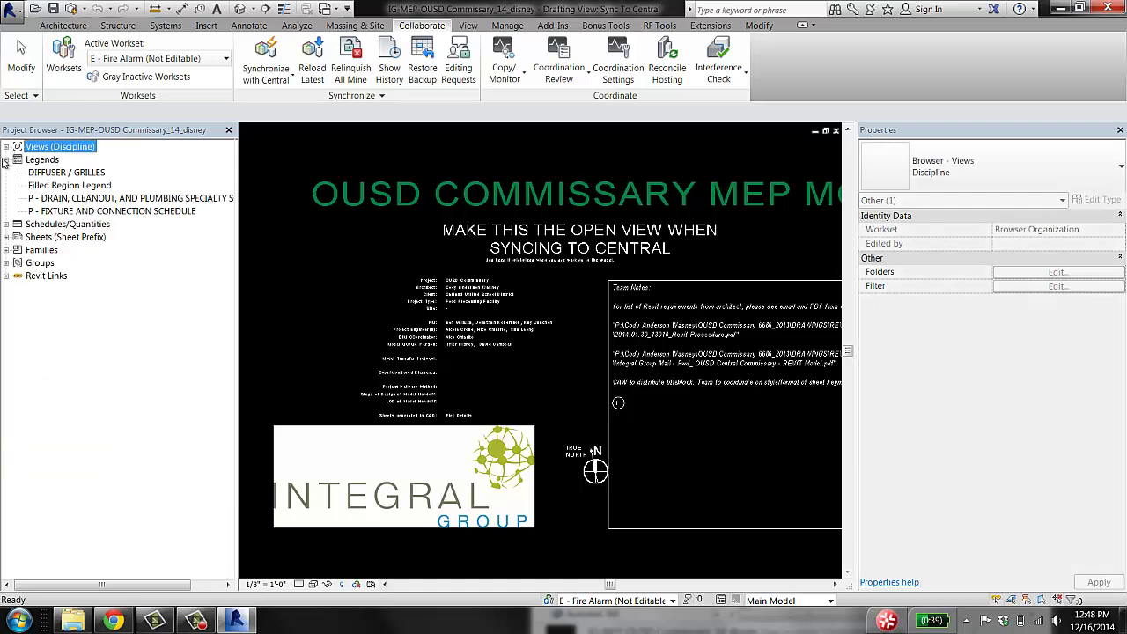
pyautogui.click(7, 160)
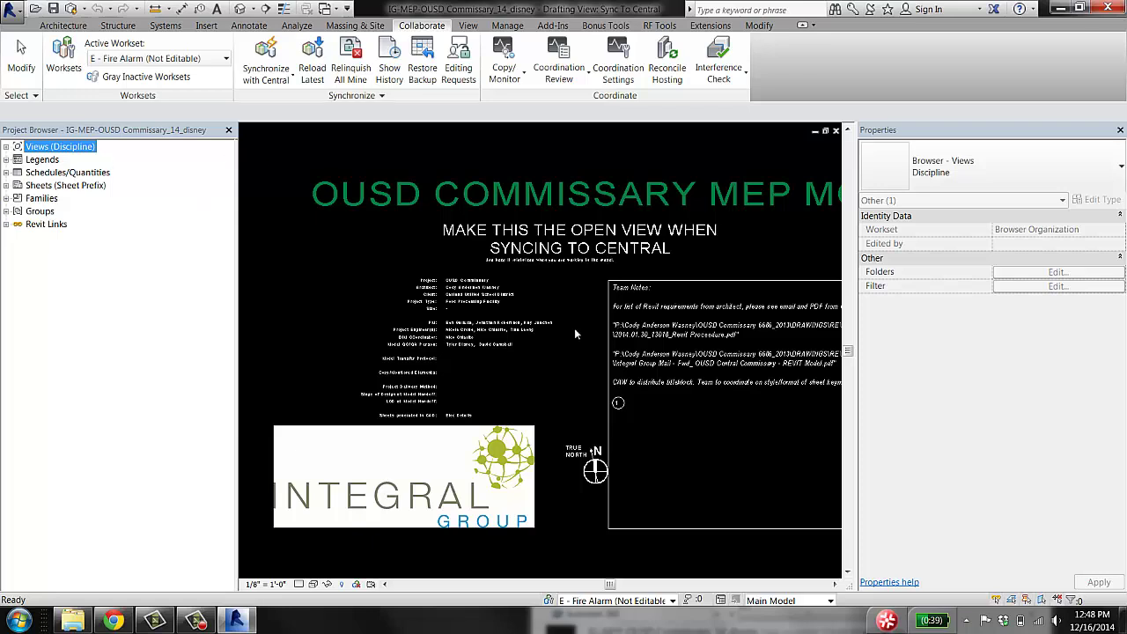
pyautogui.click(547, 339)
pyautogui.scroll(-1, 547, 335)
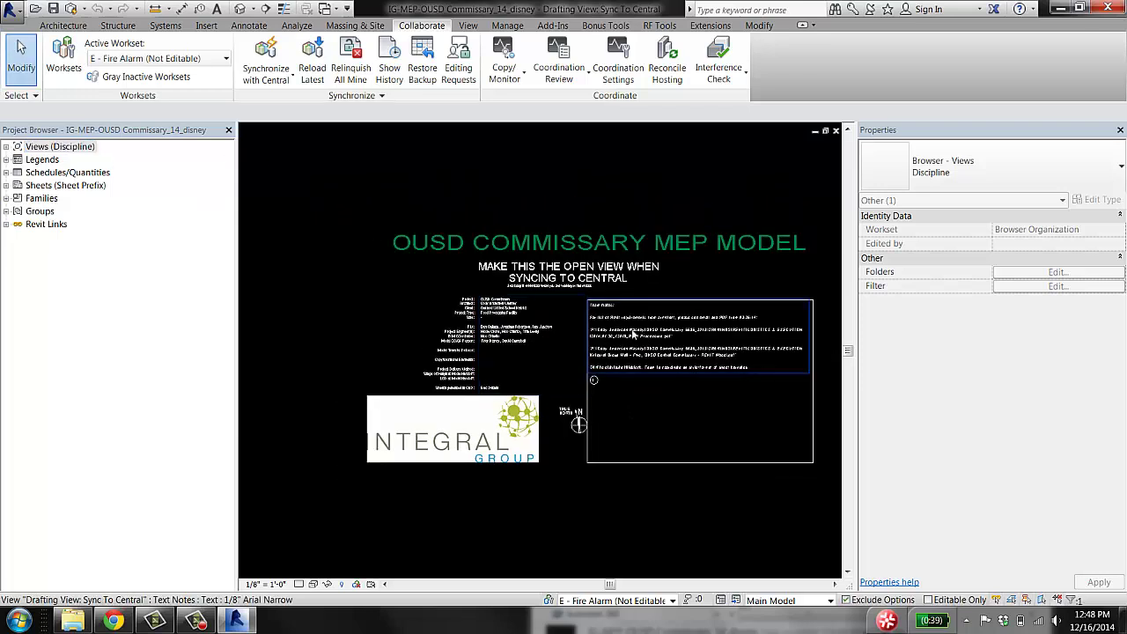
pyautogui.scroll(-1, 543, 393)
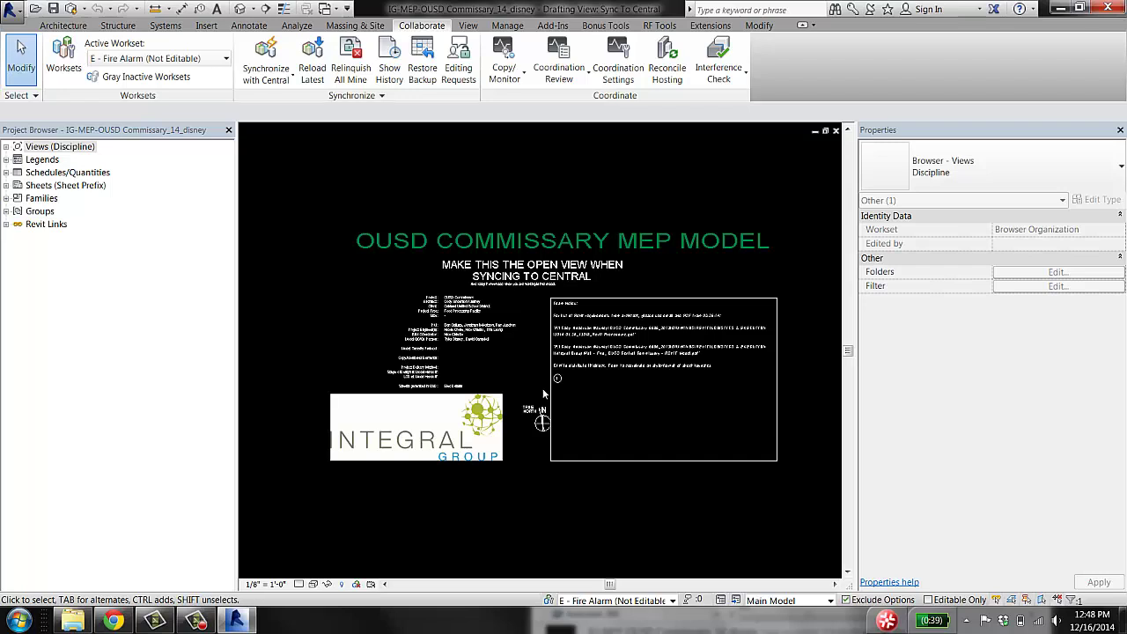
# Expand the Views branch and collapse the open user and CLASH sub-disciplines under Coordination
pyautogui.click(7, 147)
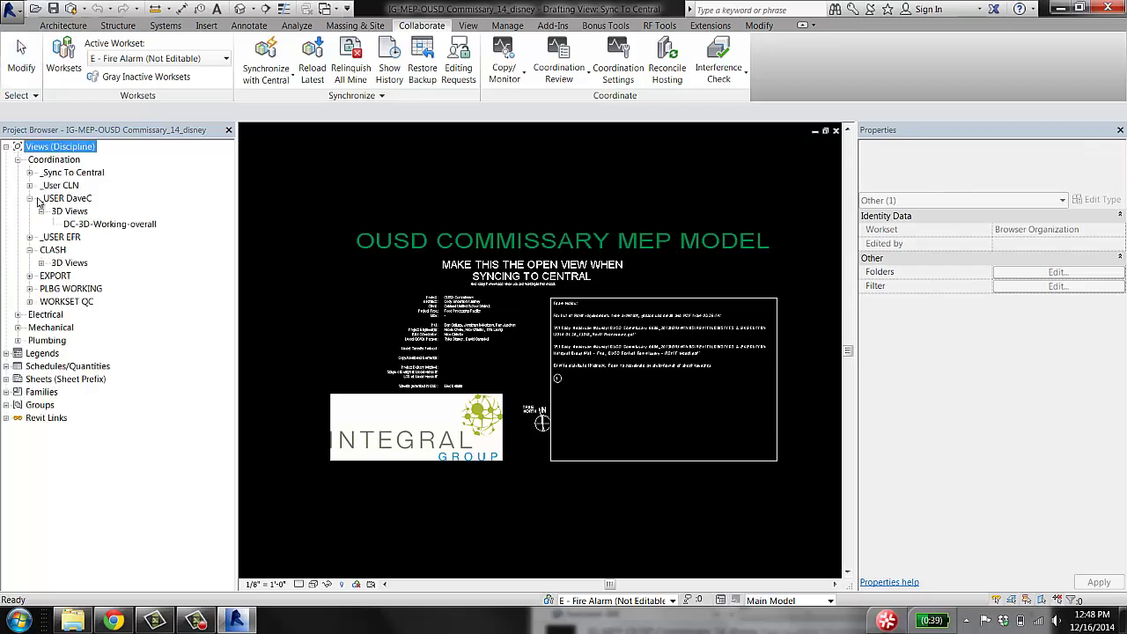
pyautogui.click(29, 198)
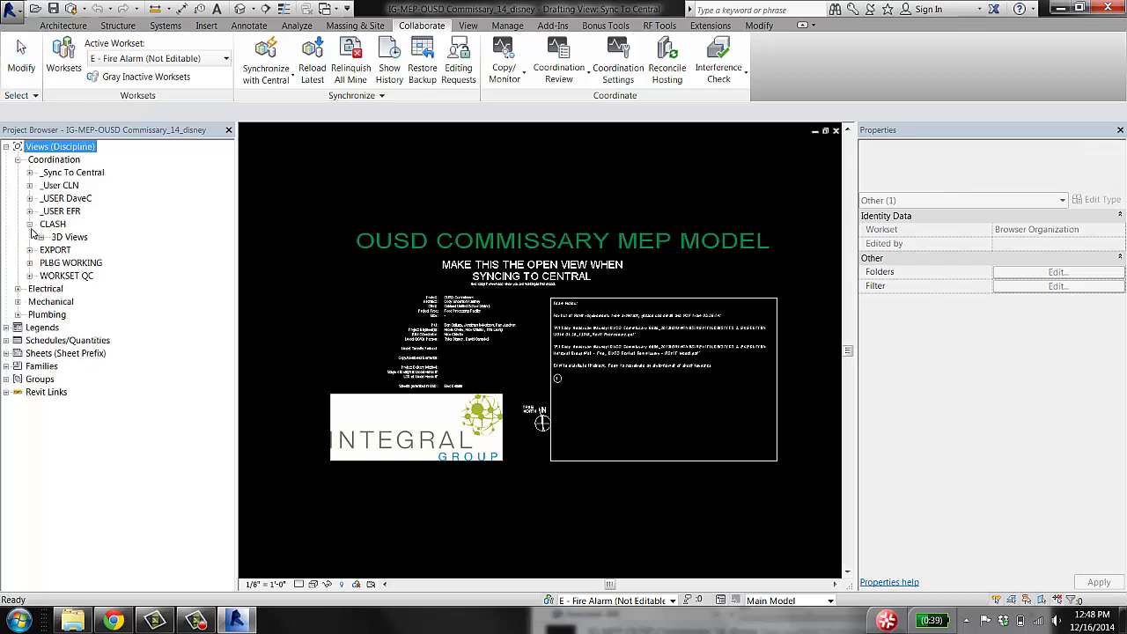
pyautogui.click(29, 225)
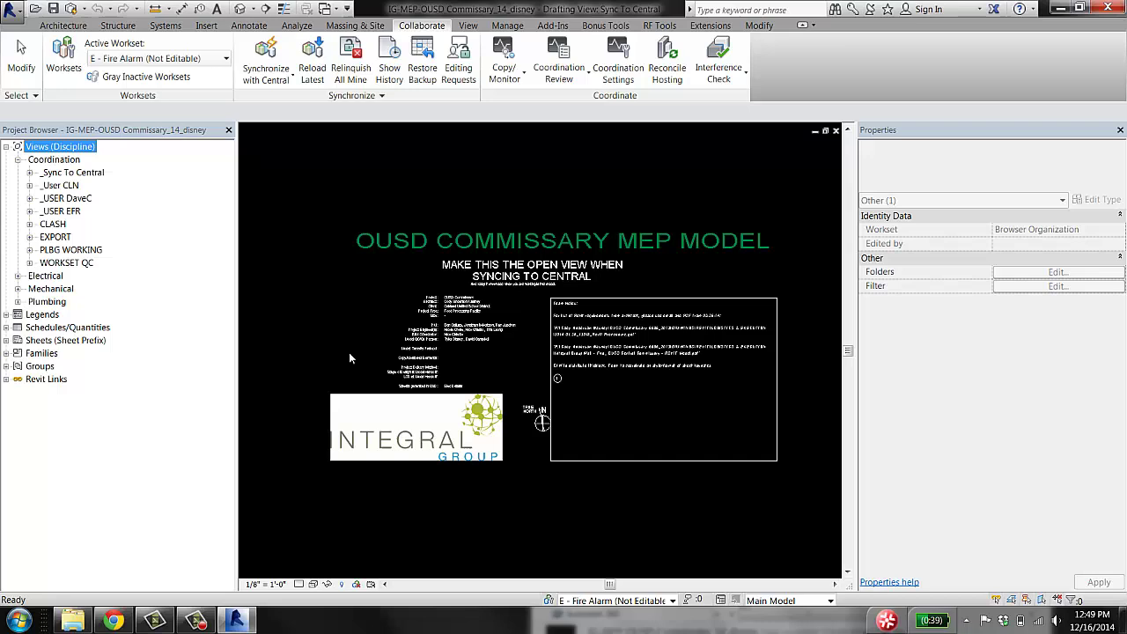
# Expand the M sheets and select the floor plan placed on sheet M2.01 - REFERENCE PLAN - MECHANICAL
pyautogui.click(7, 340)
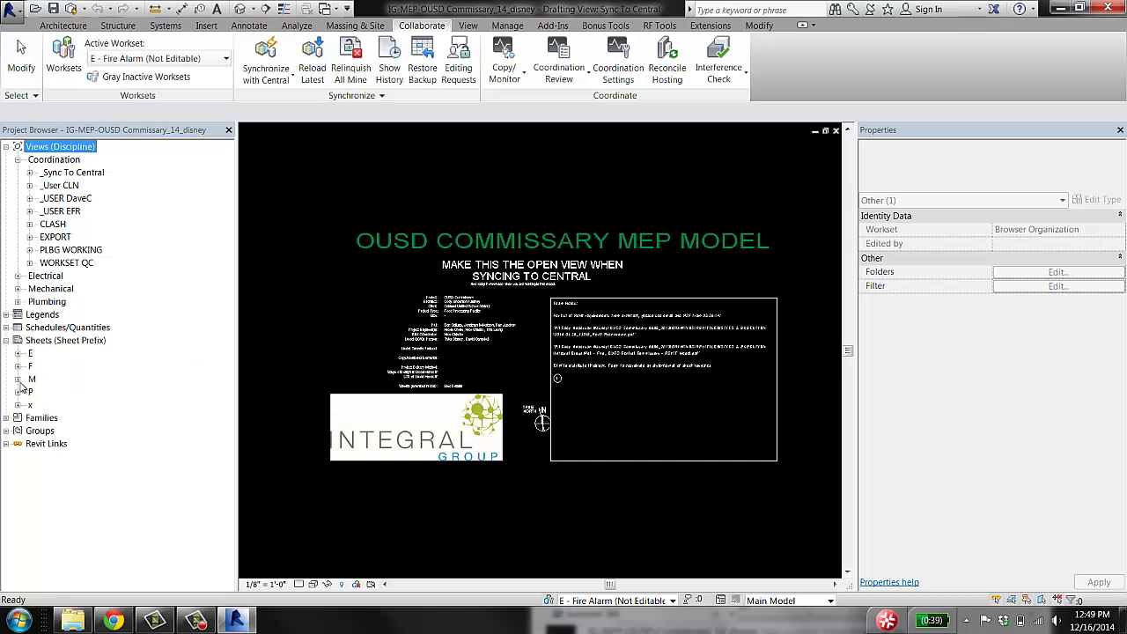
pyautogui.click(18, 379)
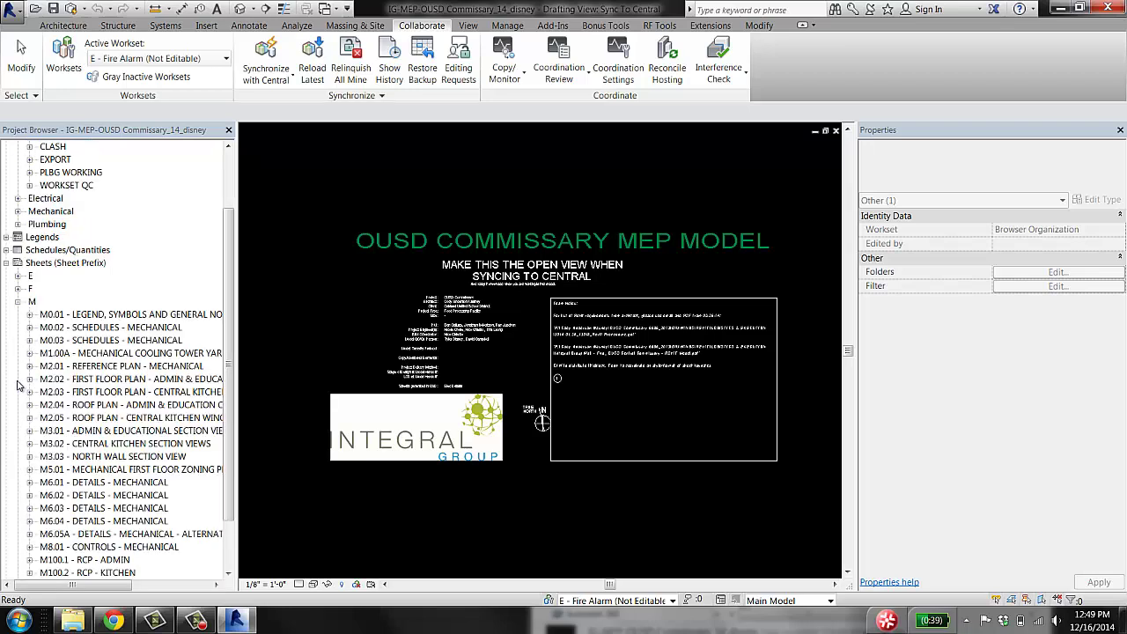
pyautogui.click(99, 340)
pyautogui.click(76, 366)
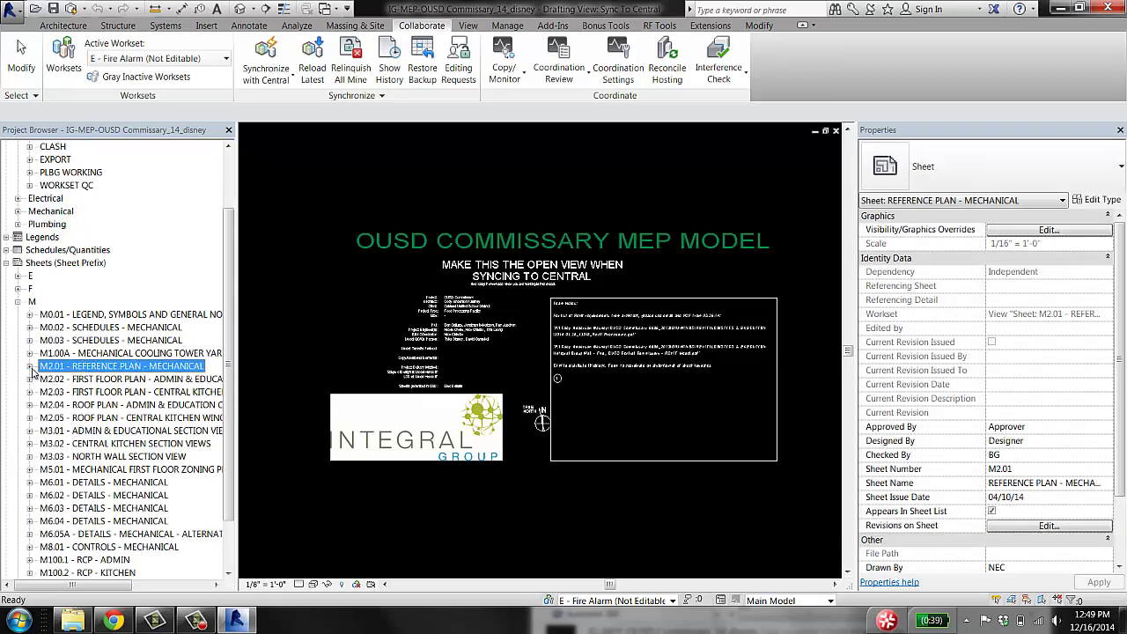
pyautogui.click(30, 367)
pyautogui.click(88, 379)
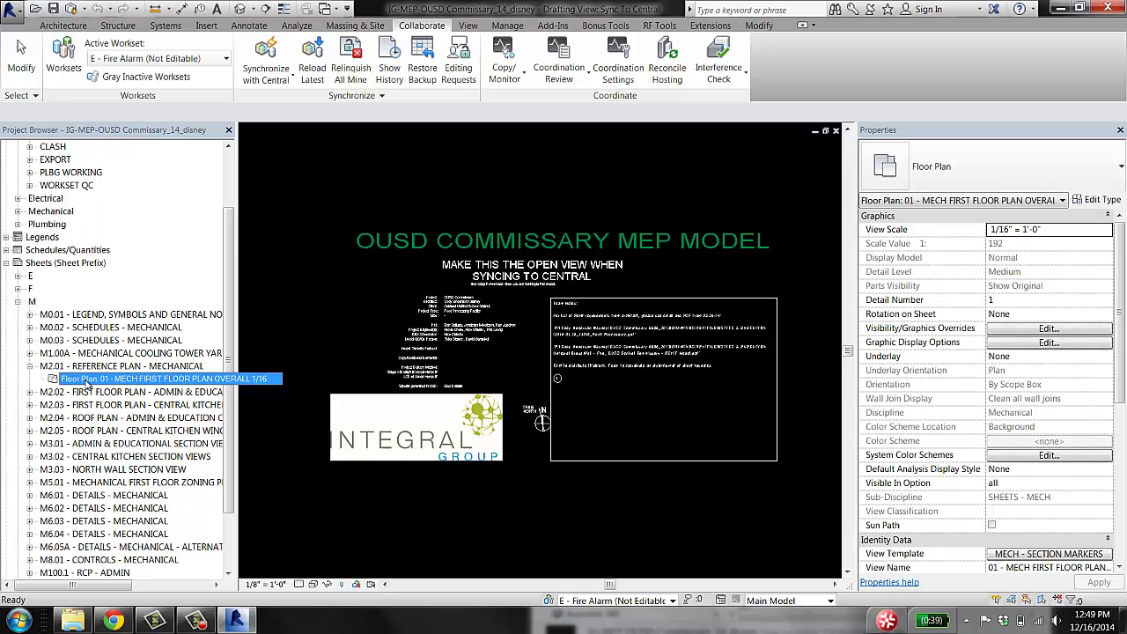
# Compare sheet M2.01 with its placed floor plan in the Project Browser, and collapse the Sheets branch
pyautogui.scroll(2, 92, 401)
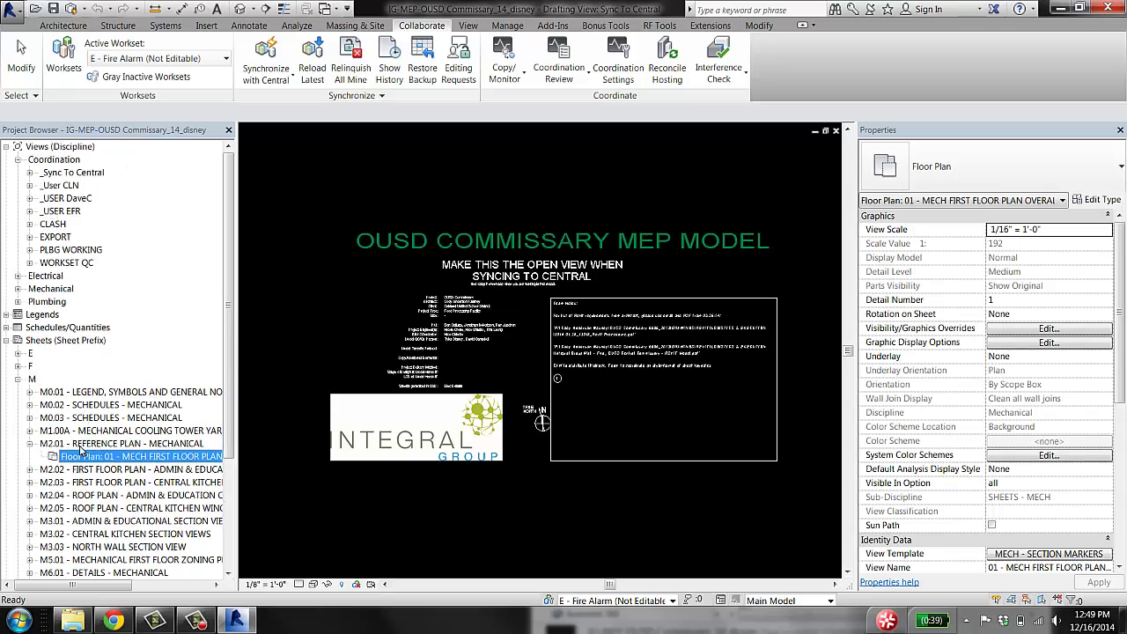
pyautogui.click(88, 446)
pyautogui.click(128, 456)
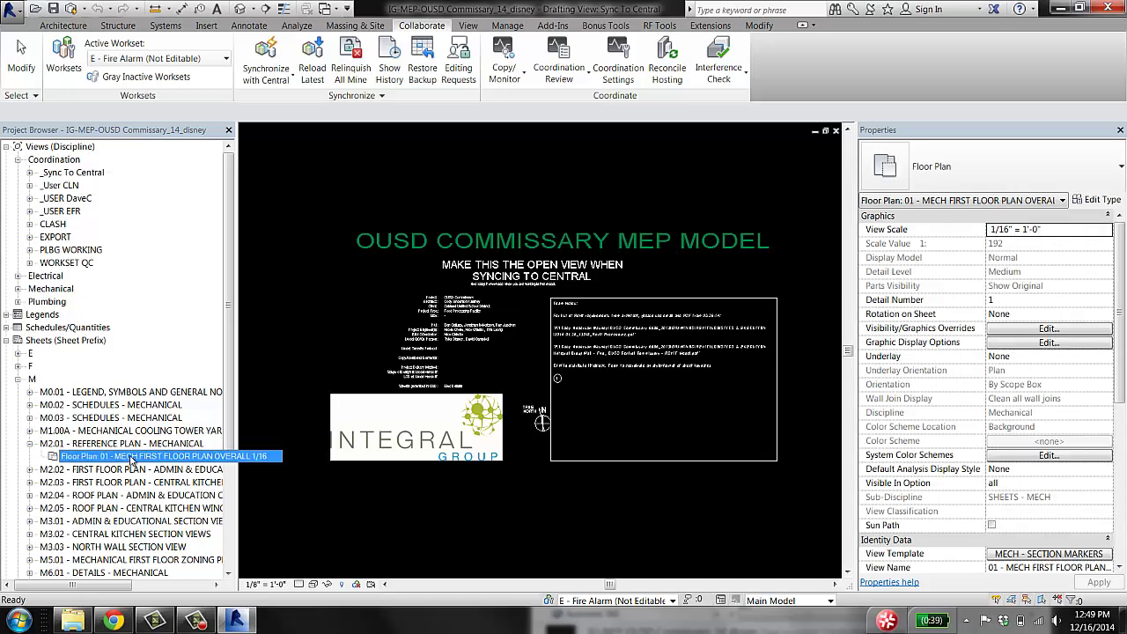
pyautogui.click(116, 446)
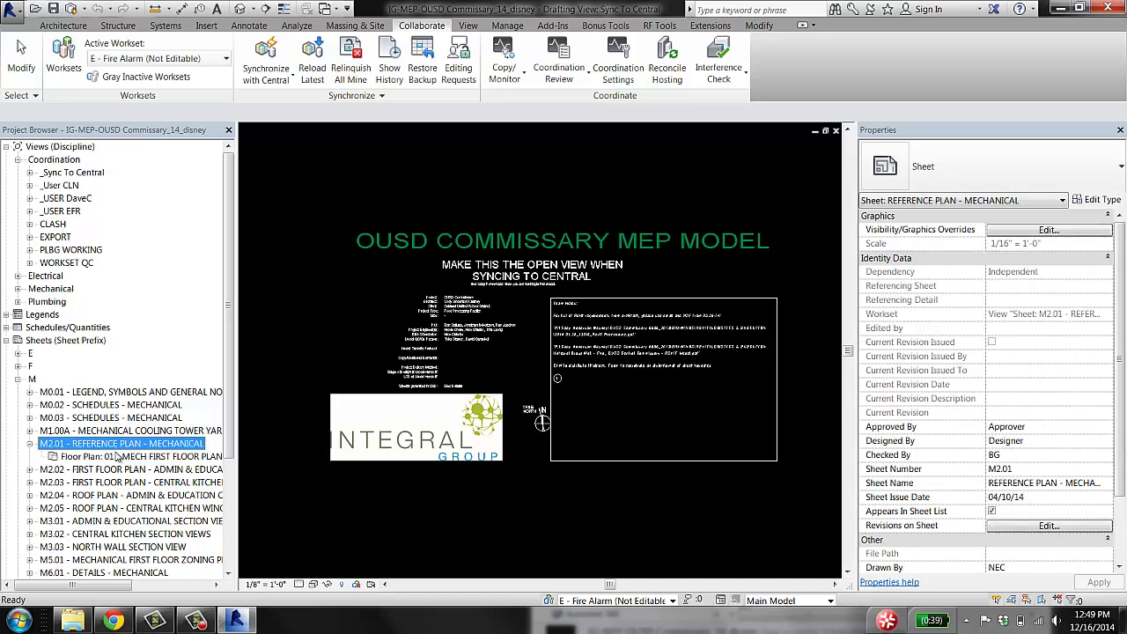
pyautogui.click(29, 444)
pyautogui.click(19, 380)
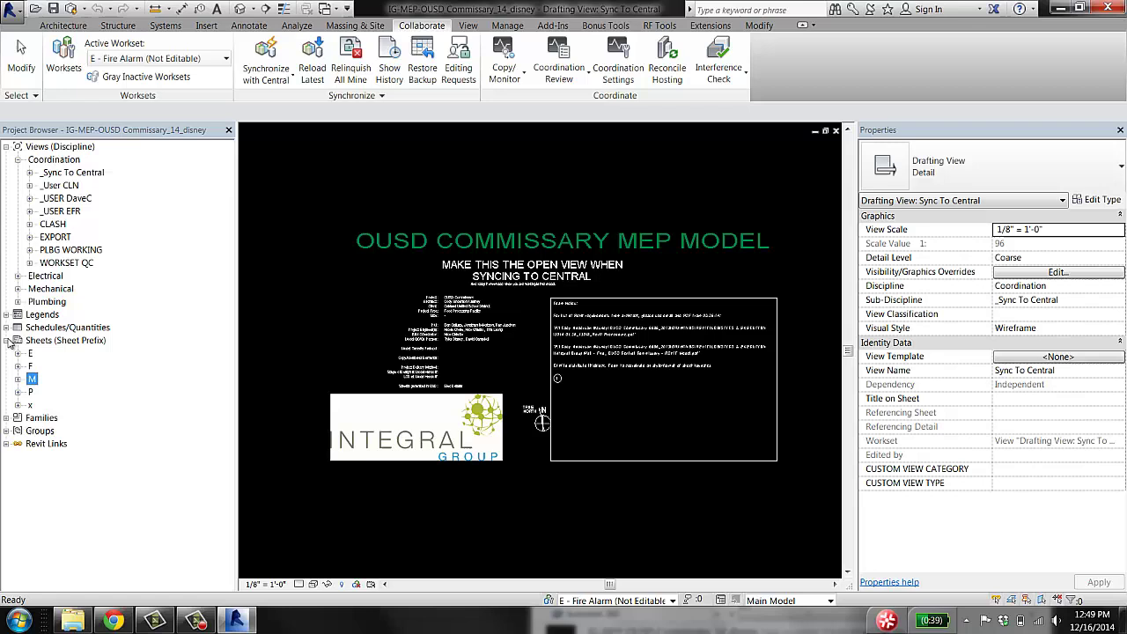
pyautogui.click(18, 340)
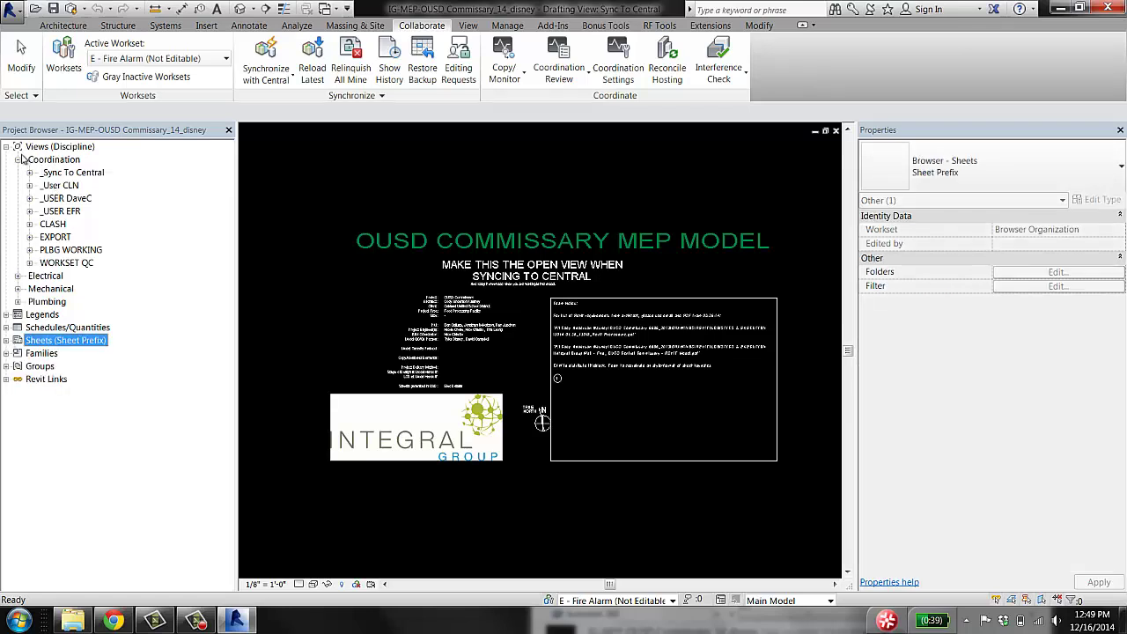
# Collapse Coordination, expand the Mechanical discipline and look through its SHEETS - MECH COVER, MECH WORKING and user sub-disciplines
pyautogui.click(19, 158)
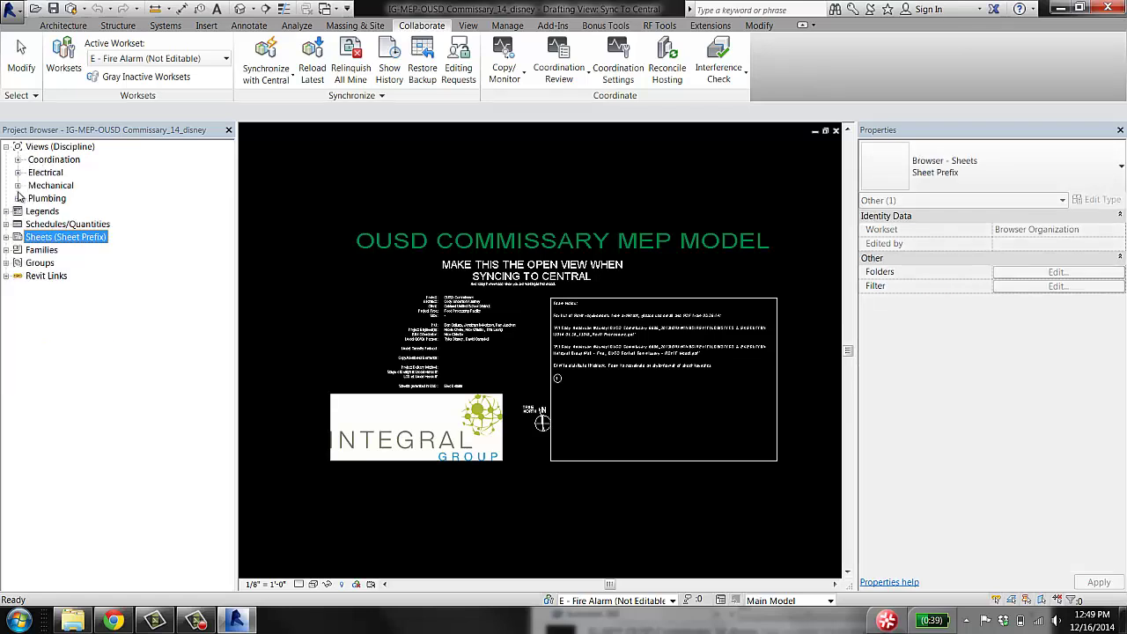
pyautogui.click(18, 185)
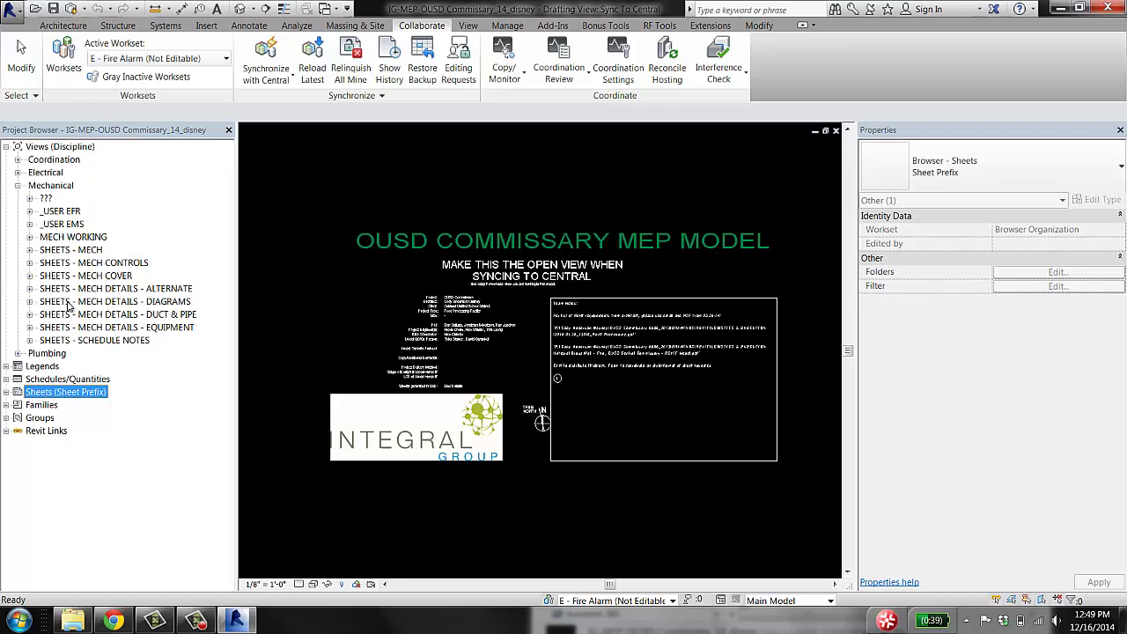
pyautogui.click(71, 275)
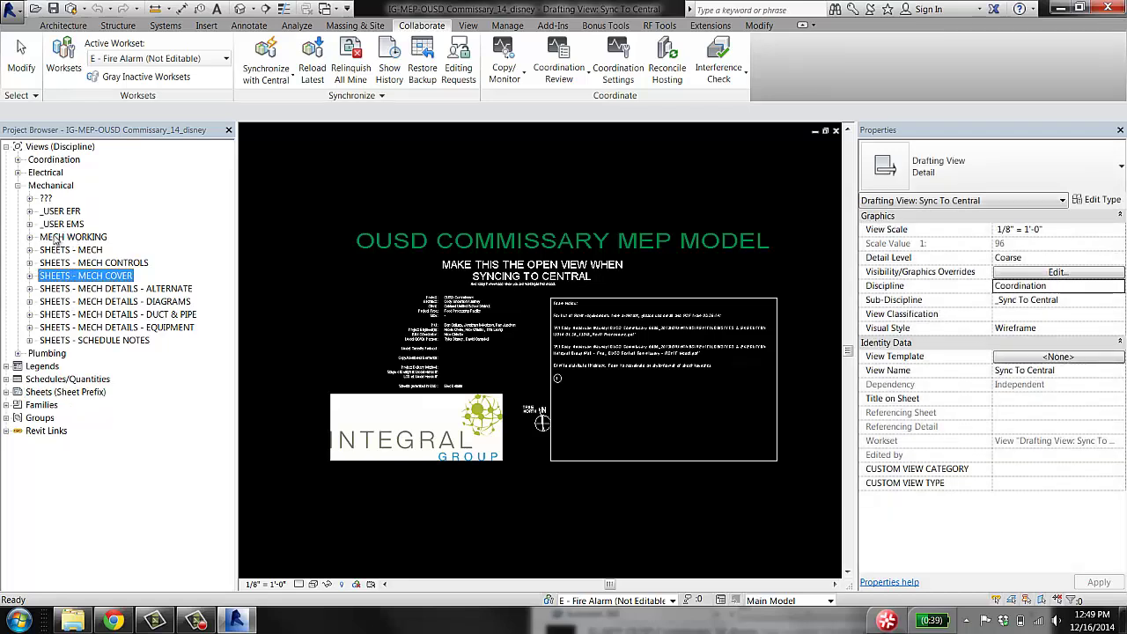
pyautogui.click(66, 239)
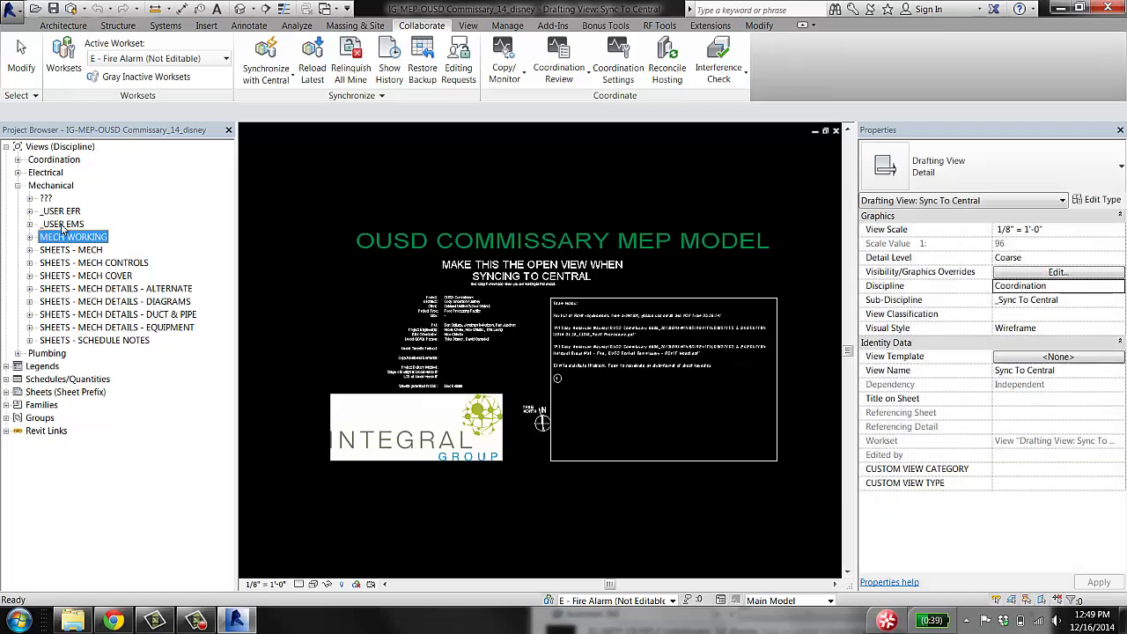
pyautogui.click(62, 225)
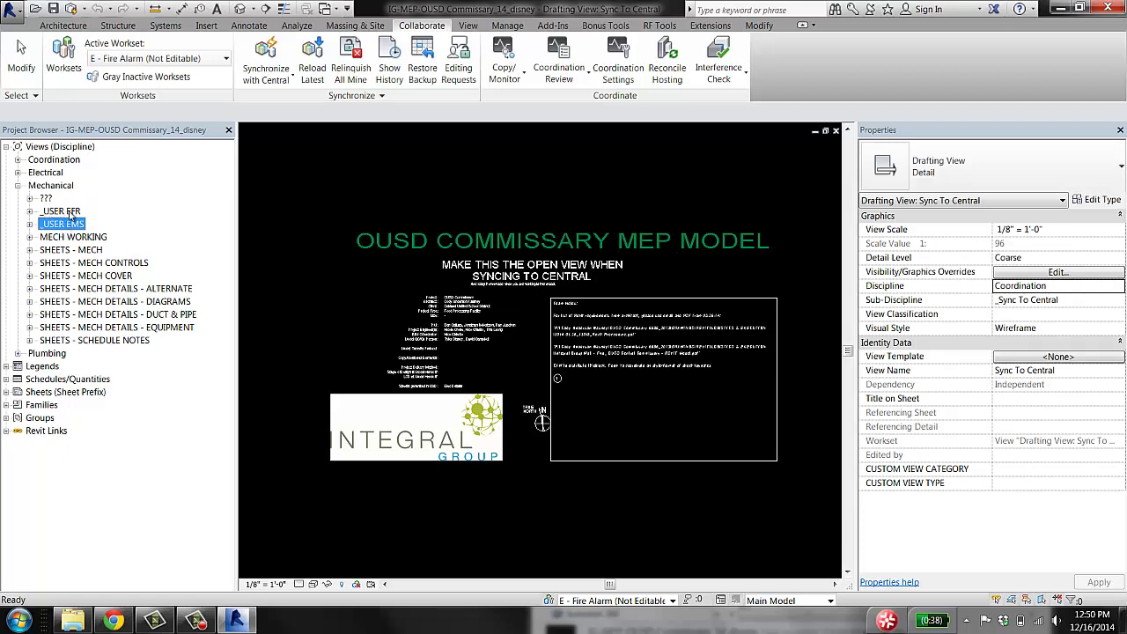
pyautogui.click(64, 213)
pyautogui.click(64, 225)
# Expand MECH WORKING to inspect the 01 - Level 1 - Mech Working floor plan, and briefly check the _USER EMS contents
pyautogui.click(30, 237)
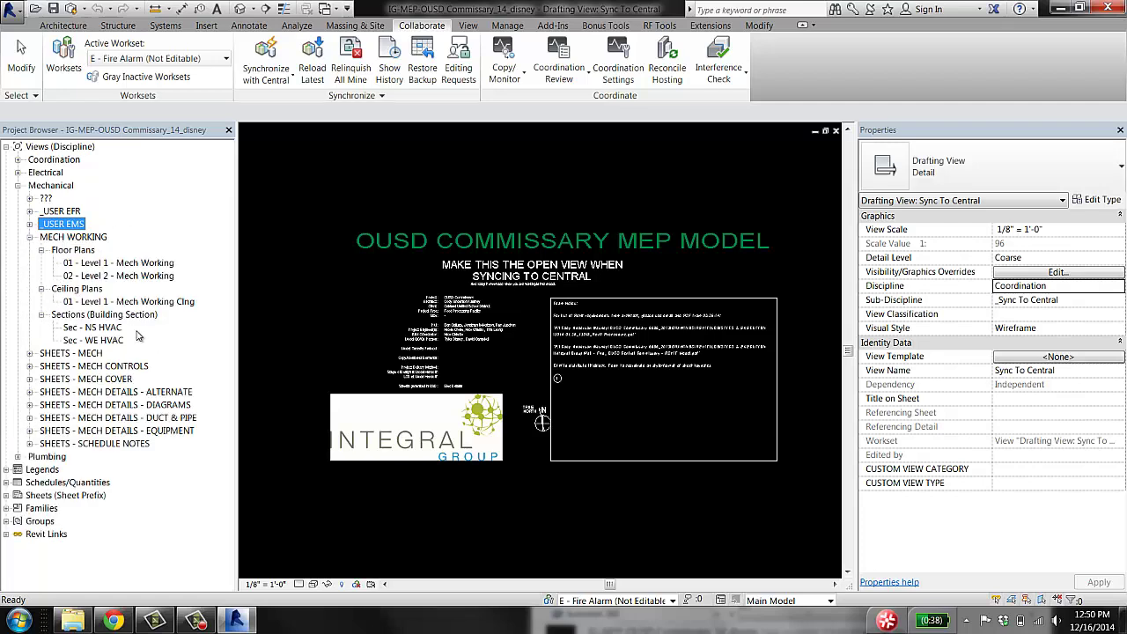
pyautogui.click(161, 264)
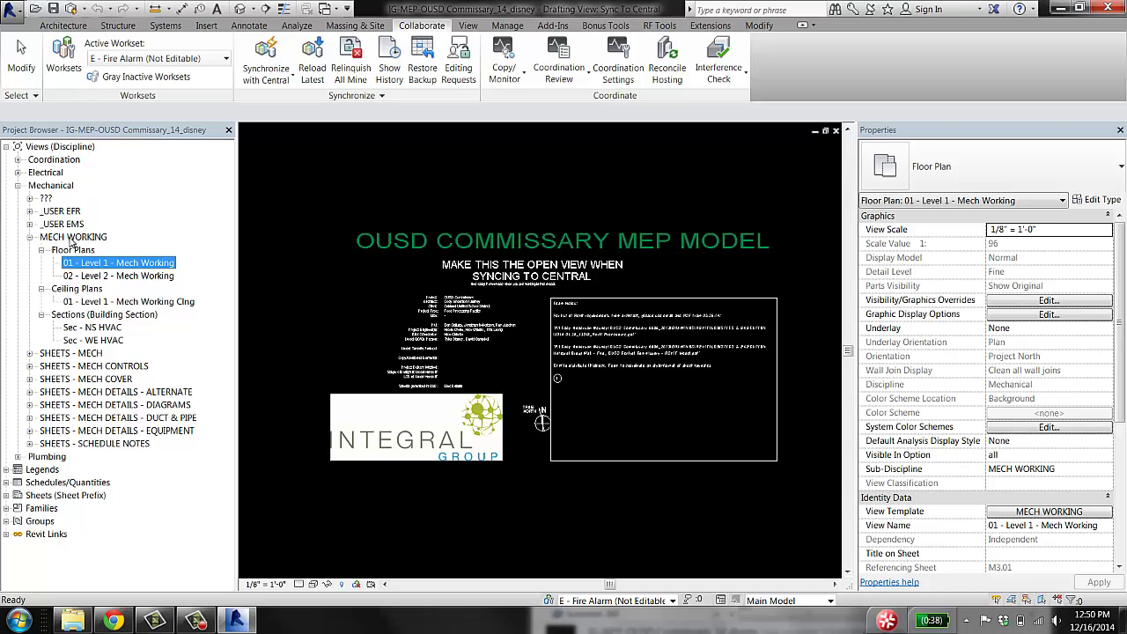
pyautogui.click(29, 225)
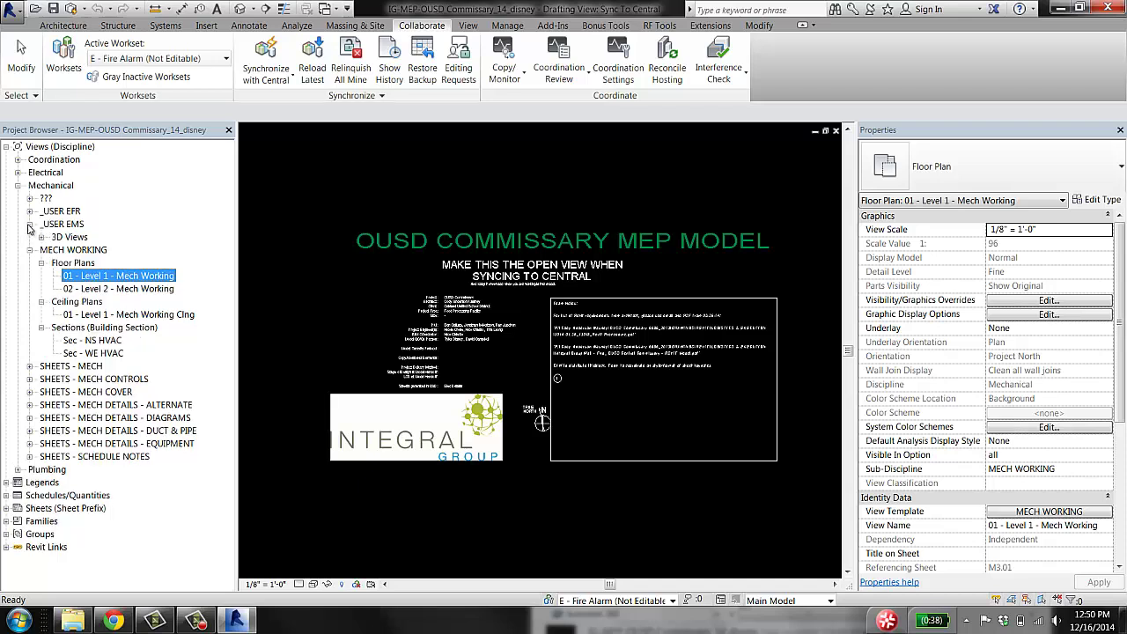
pyautogui.click(30, 224)
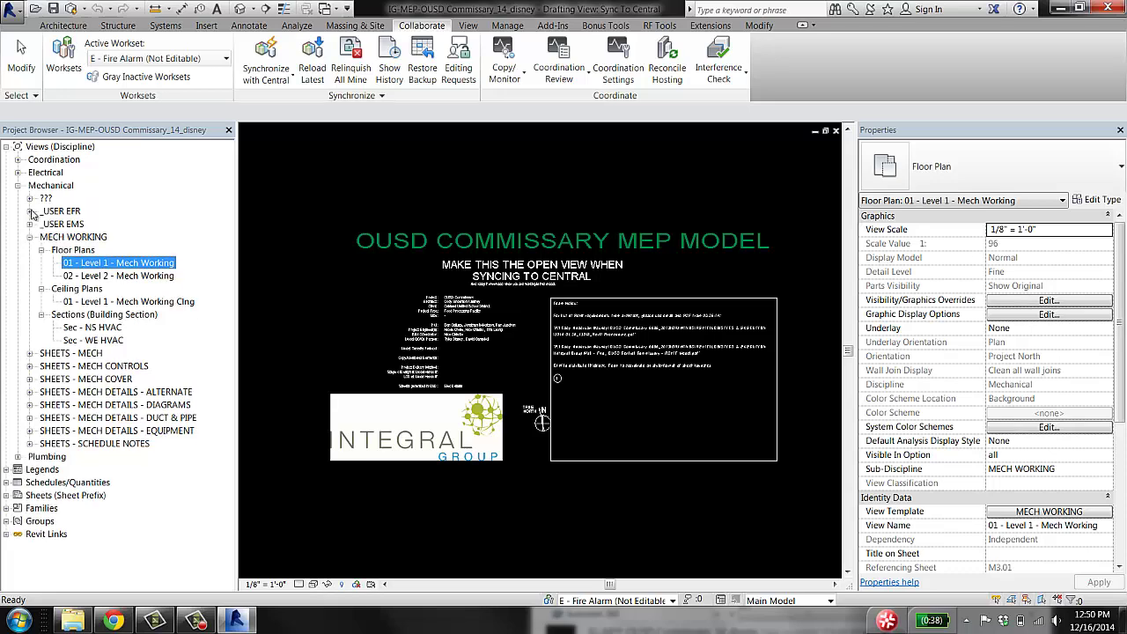
# Duplicate the 01 - Level 1 - Mech Working floor plan as an independent view without detailing
pyautogui.click(30, 211)
pyautogui.click(30, 211)
pyautogui.rightClick(129, 273)
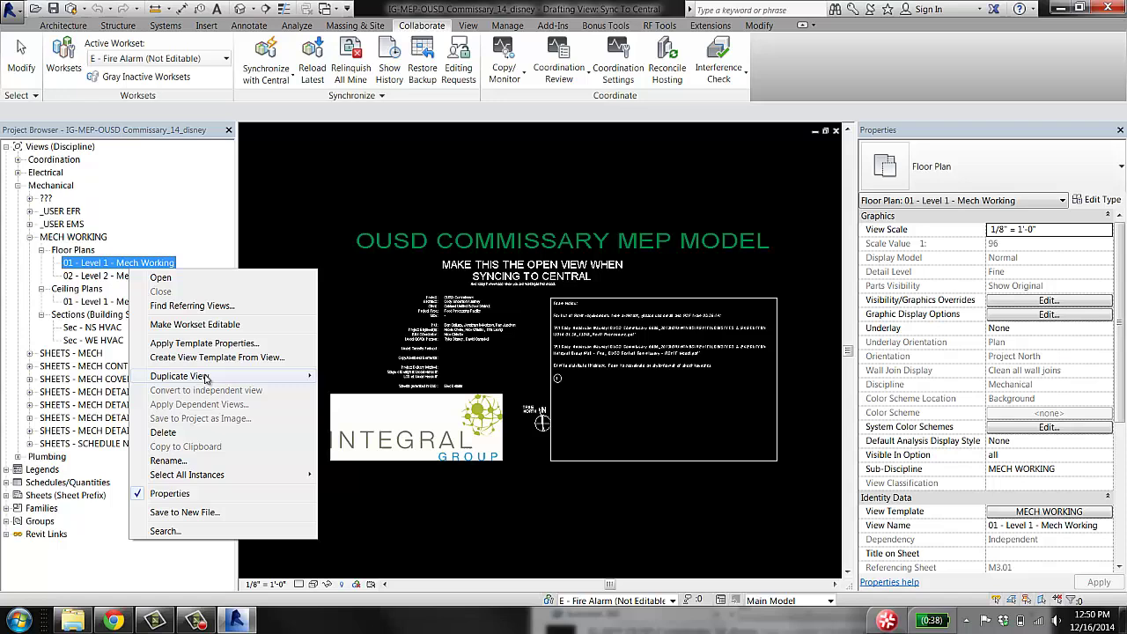
pyautogui.moveTo(265, 376)
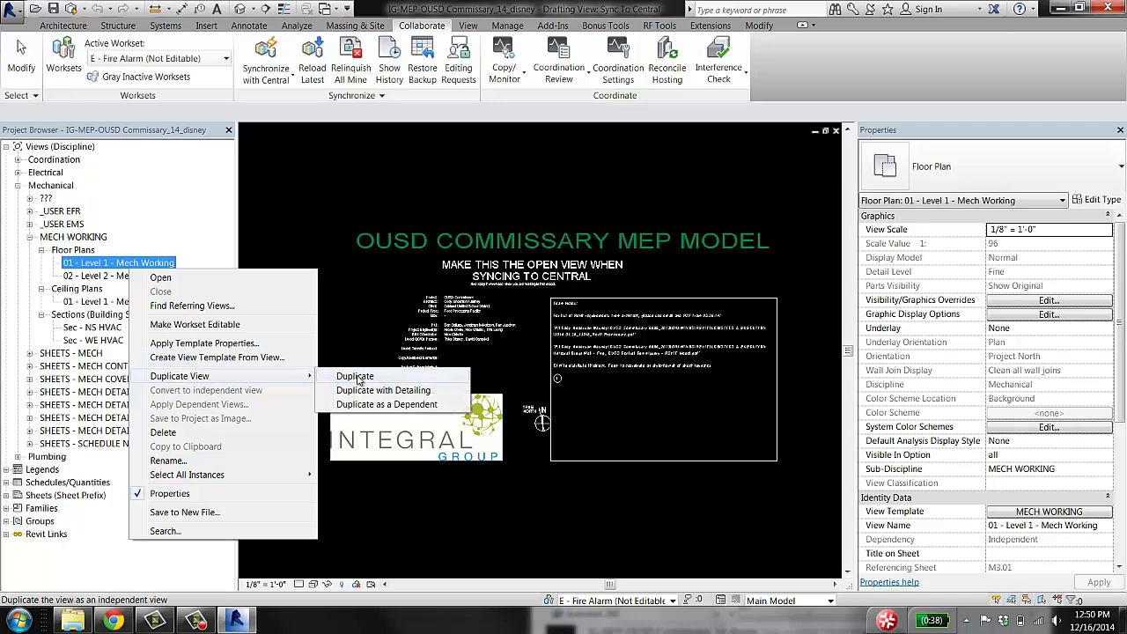
pyautogui.click(357, 376)
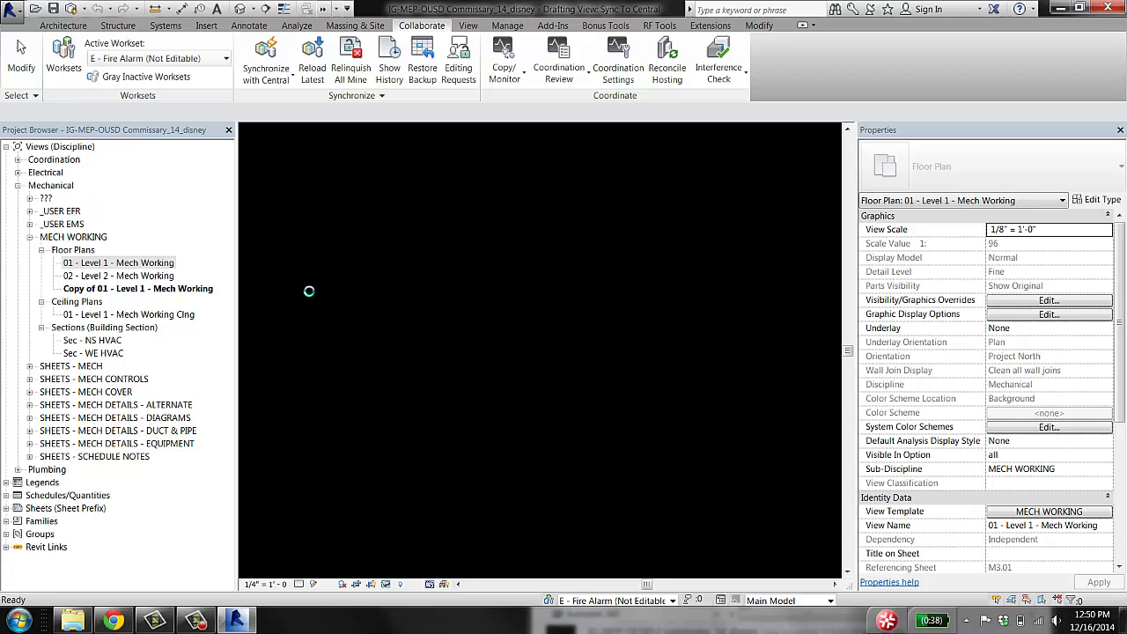
# Rename the duplicated Level 1 floor plan as "disney of 01 - Level 1 - Mech Working"
pyautogui.click(176, 289)
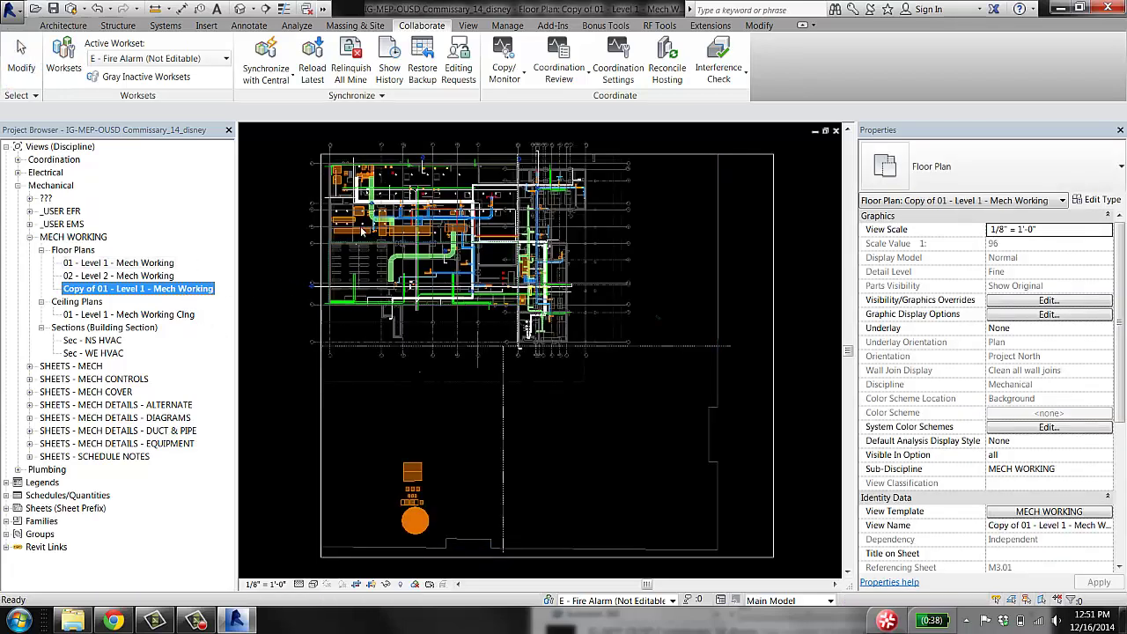
pyautogui.rightClick(97, 290)
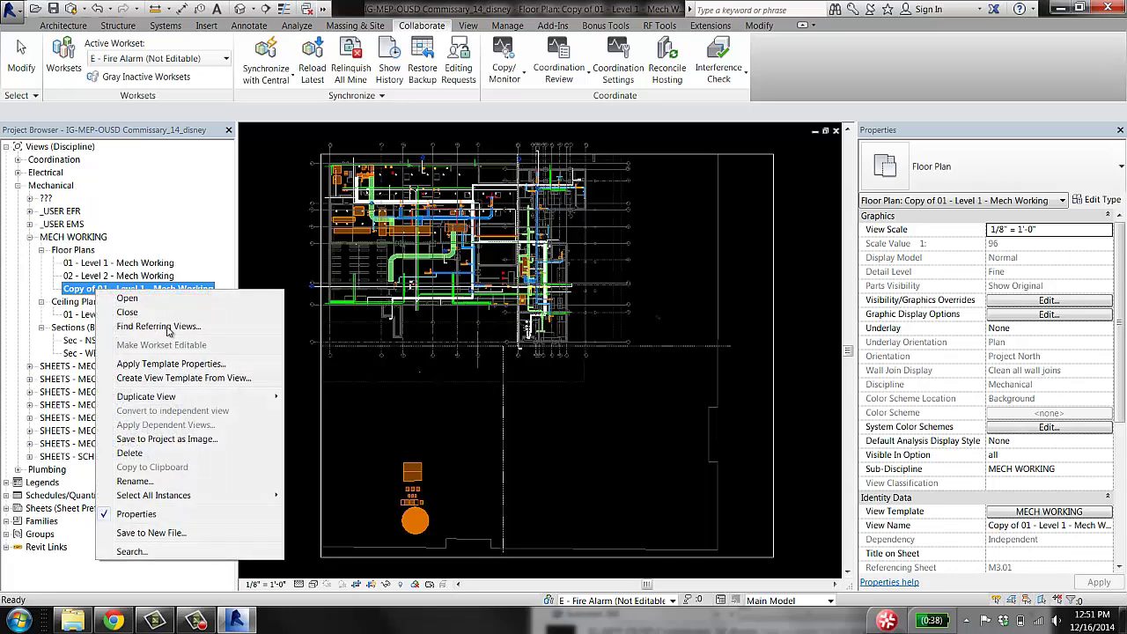
pyautogui.click(135, 482)
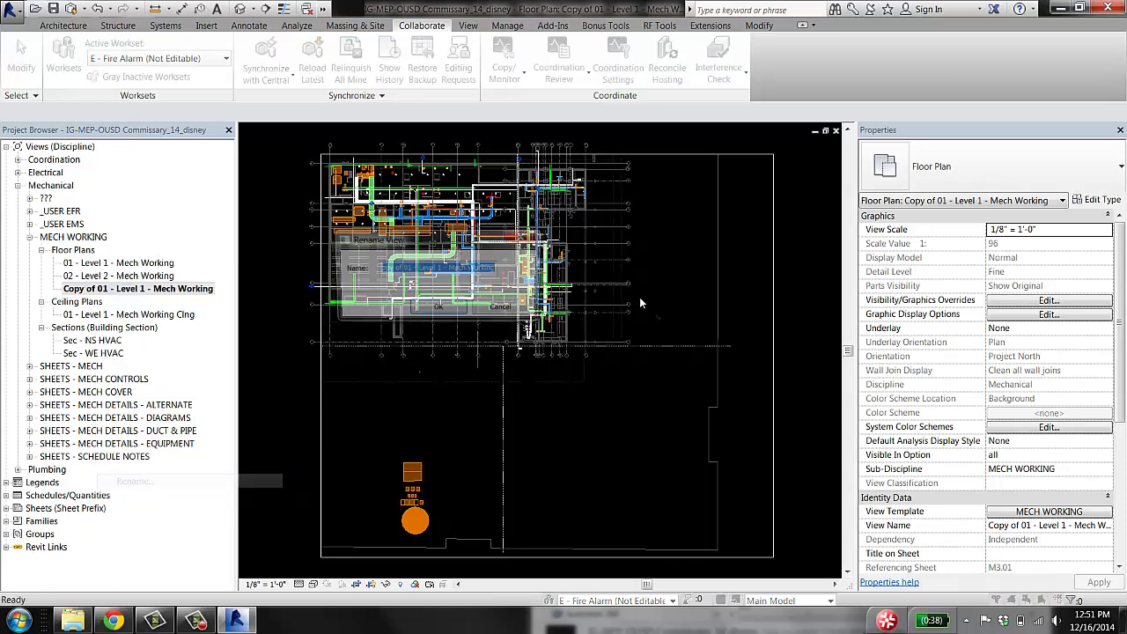
pyautogui.click(422, 269)
pyautogui.moveTo(402, 269); pyautogui.dragTo(381, 269)
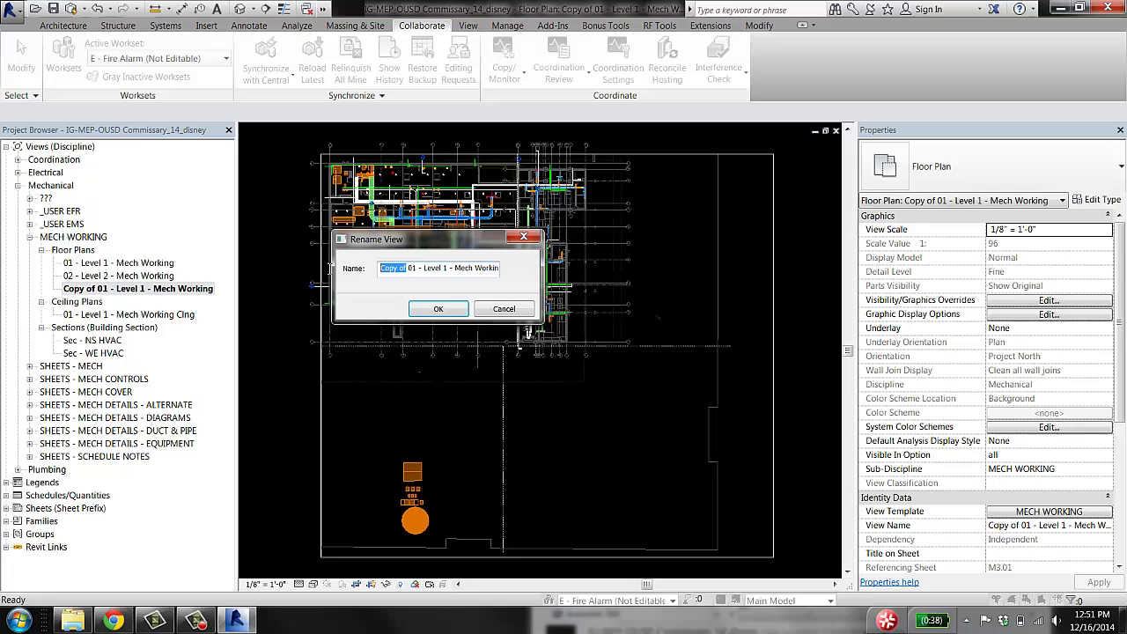
pyautogui.write('disney of')
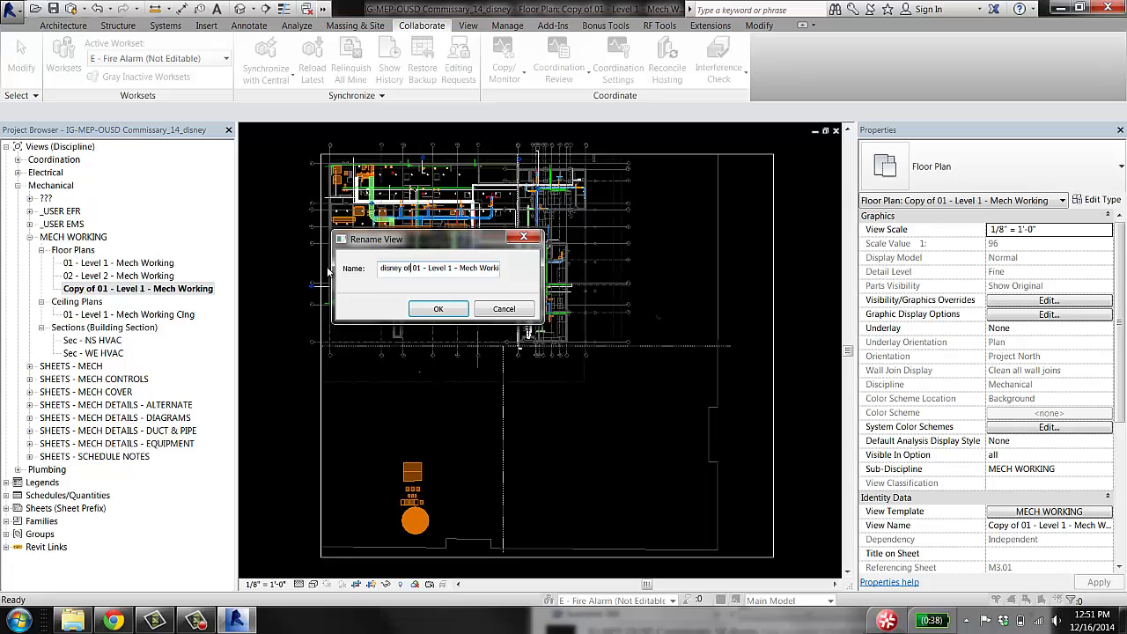
pyautogui.press('Return')
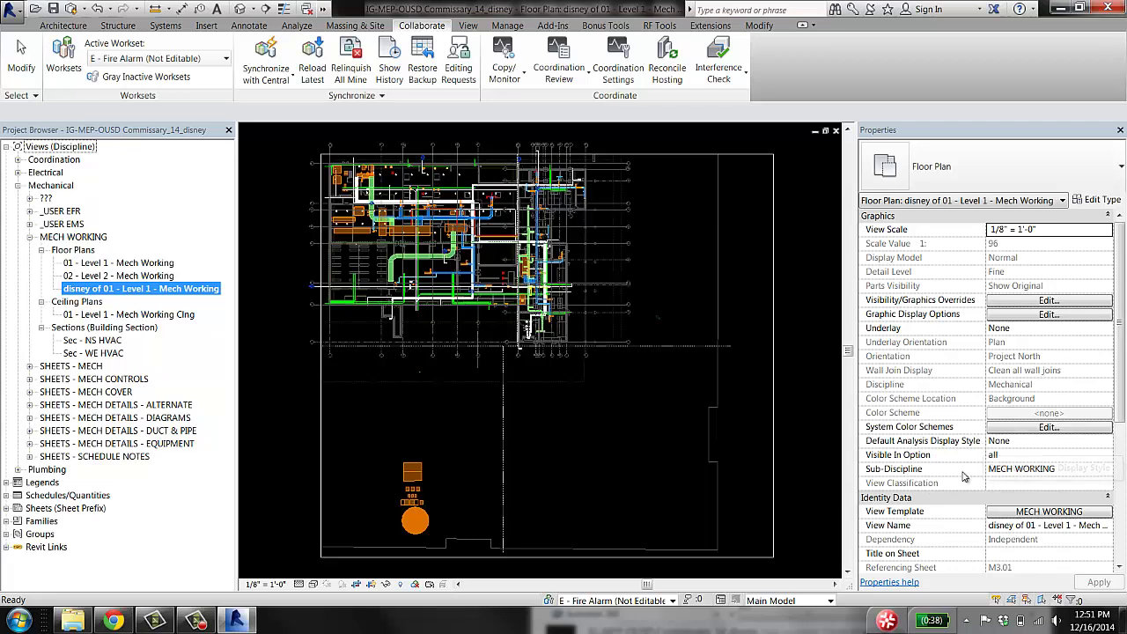
# Look through the existing Sub-Discipline values available for the duplicated floor plan
pyautogui.click(1094, 468)
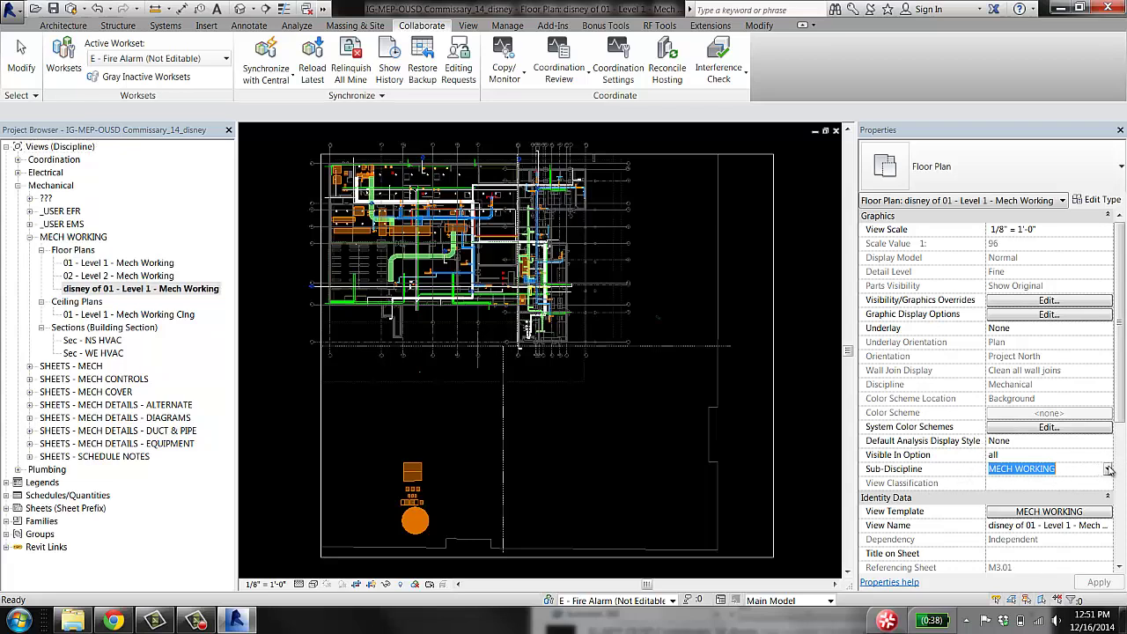
pyautogui.click(1107, 468)
pyautogui.scroll(2, 1107, 498)
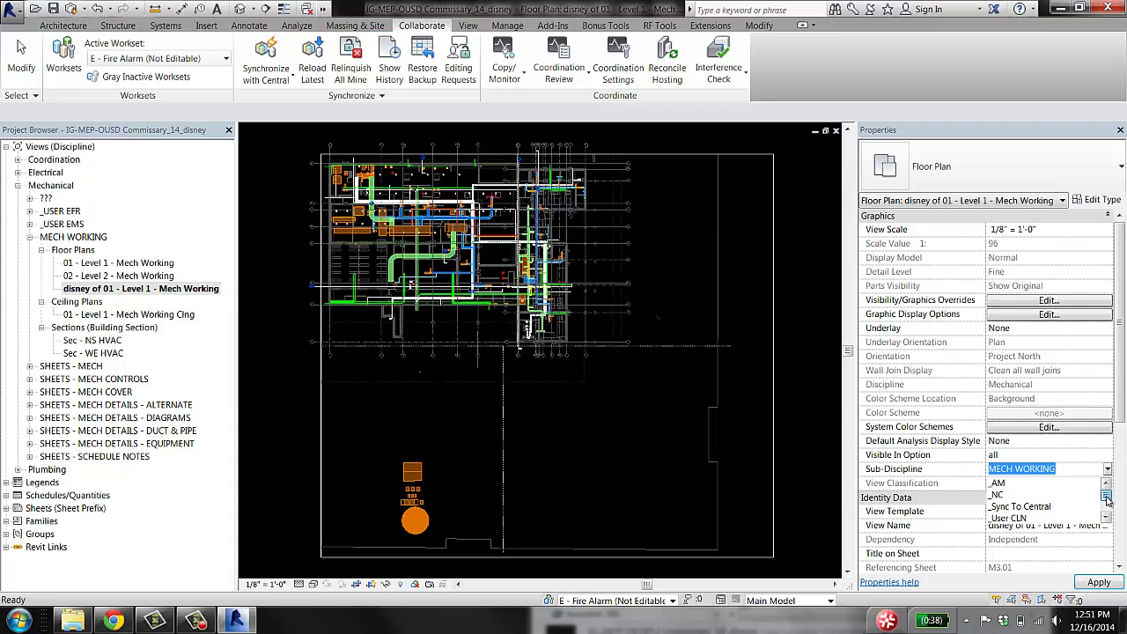
pyautogui.scroll(-2, 1113, 500)
pyautogui.scroll(2, 1113, 500)
pyautogui.click(1107, 518)
pyautogui.click(1106, 517)
pyautogui.click(1106, 517)
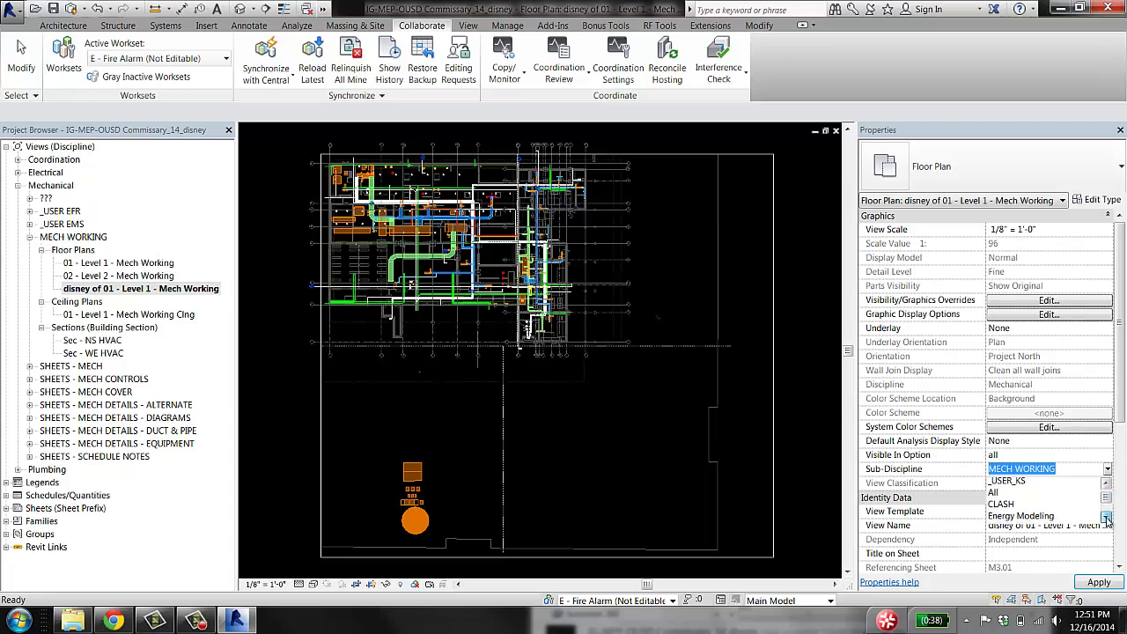
pyautogui.click(1106, 518)
pyautogui.click(1106, 518)
pyautogui.scroll(3, 1071, 493)
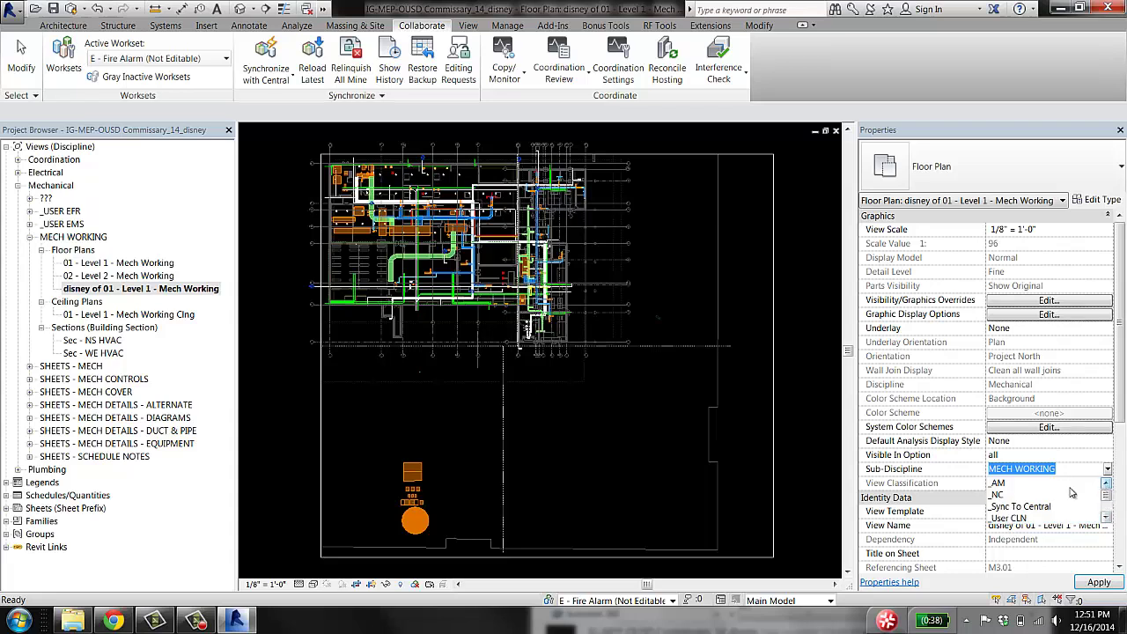
# Set the duplicated floor plan's Sub-Discipline to the new value _USER DISNEY and apply it
pyautogui.click(1065, 471)
pyautogui.moveTo(1061, 471); pyautogui.dragTo(986, 471)
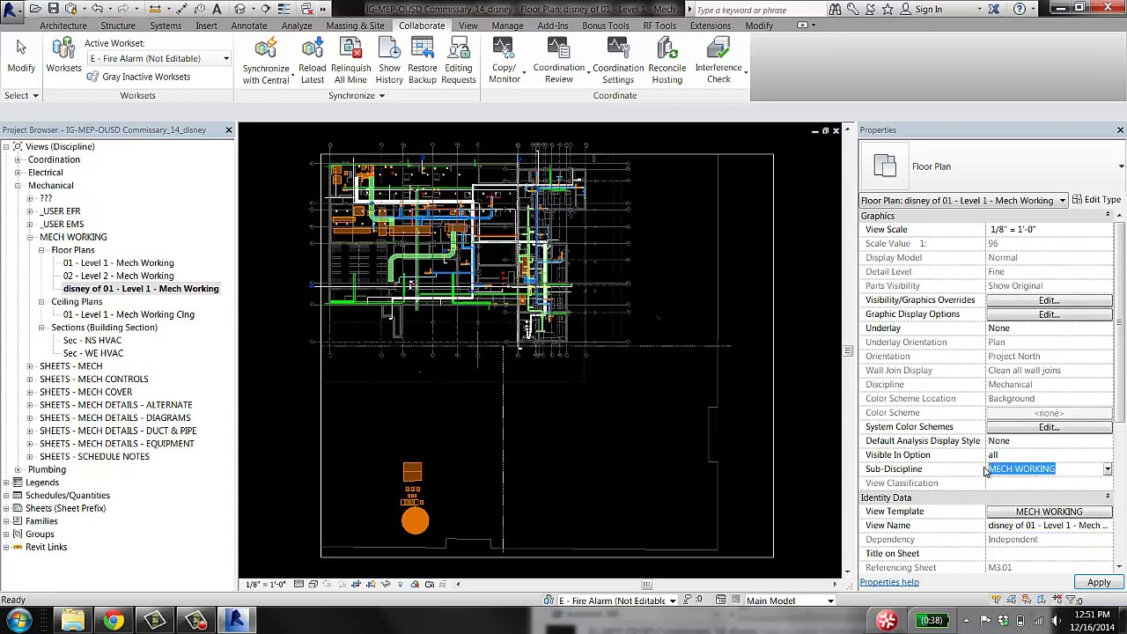
pyautogui.write('_USER DISNEY')
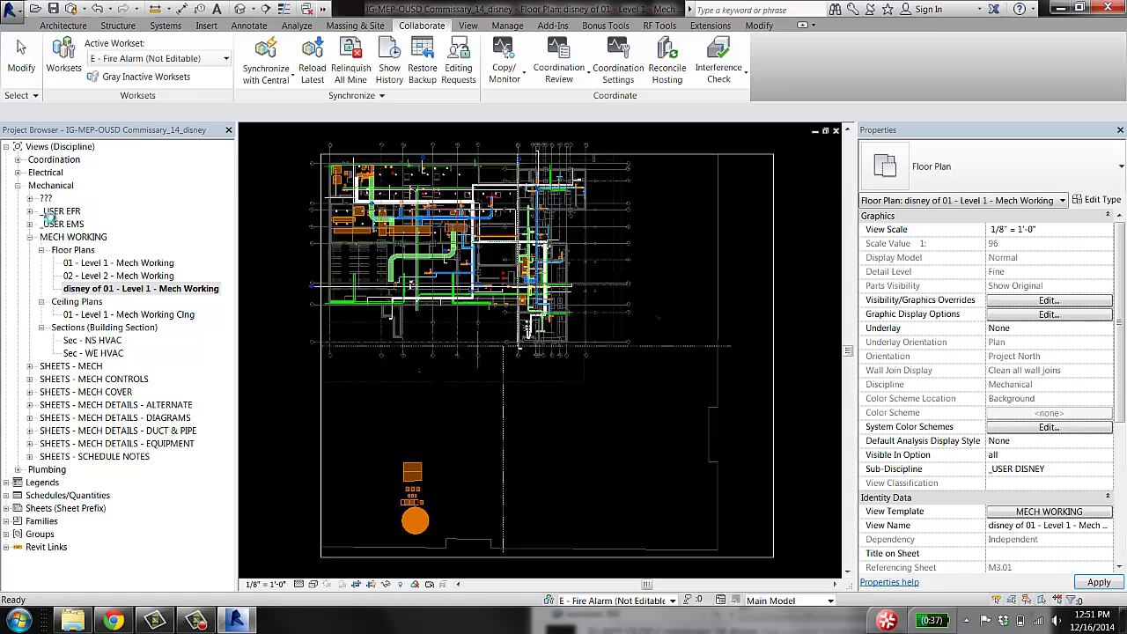
pyautogui.click(95, 242)
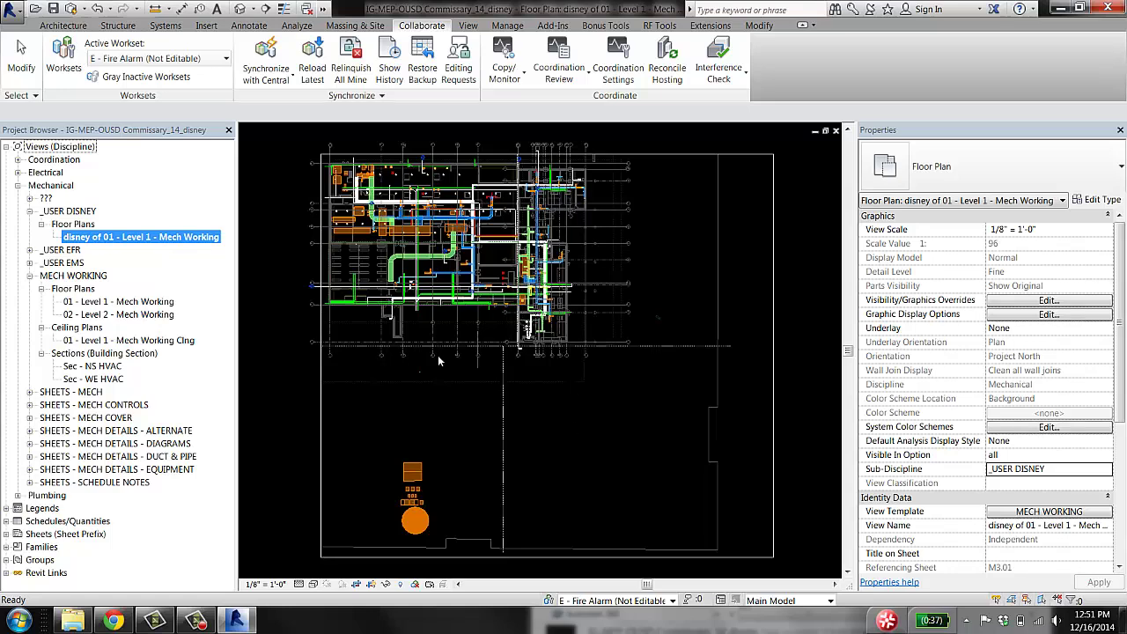
# Duplicate the Sec - NS HVAC and Sec - WE HVAC building sections under MECH WORKING
pyautogui.rightClick(111, 368)
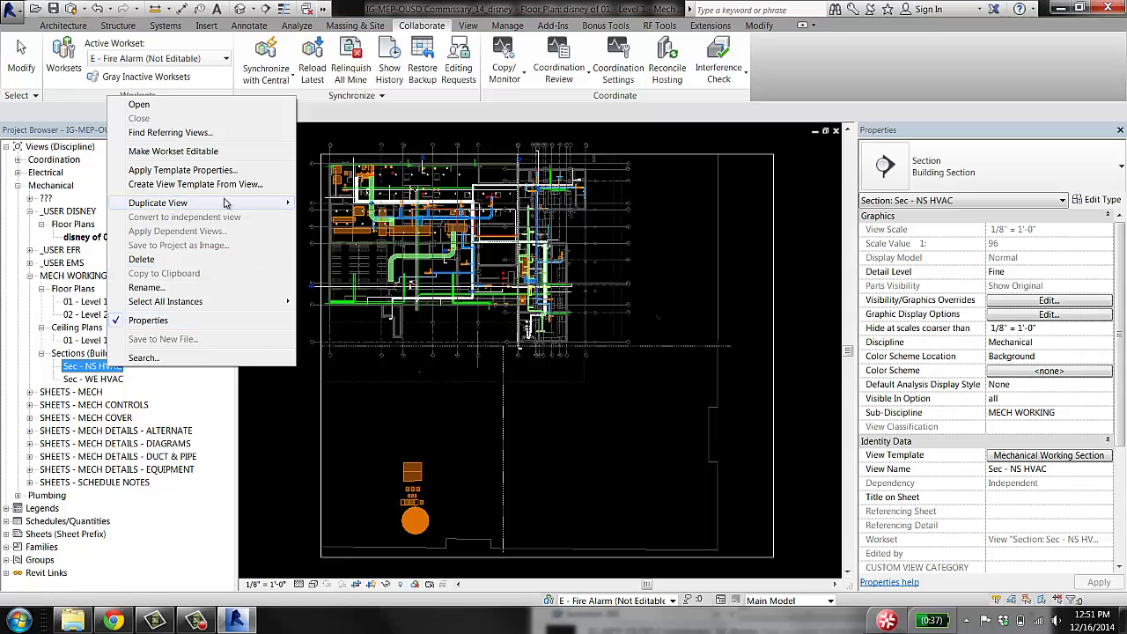
pyautogui.click(112, 391)
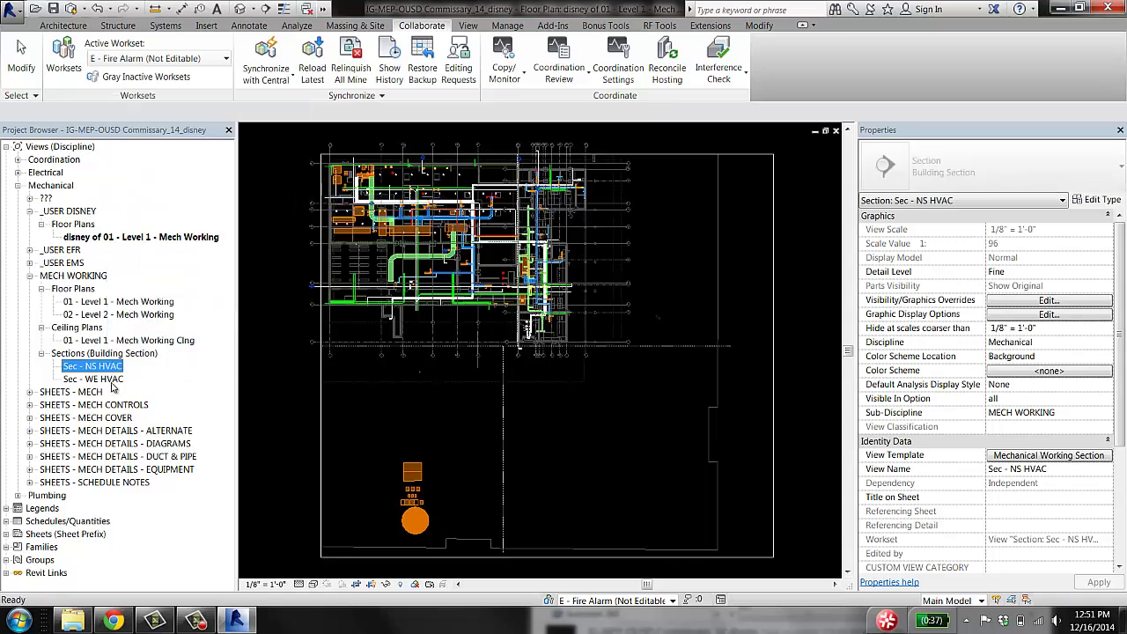
pyautogui.rightClick(112, 393)
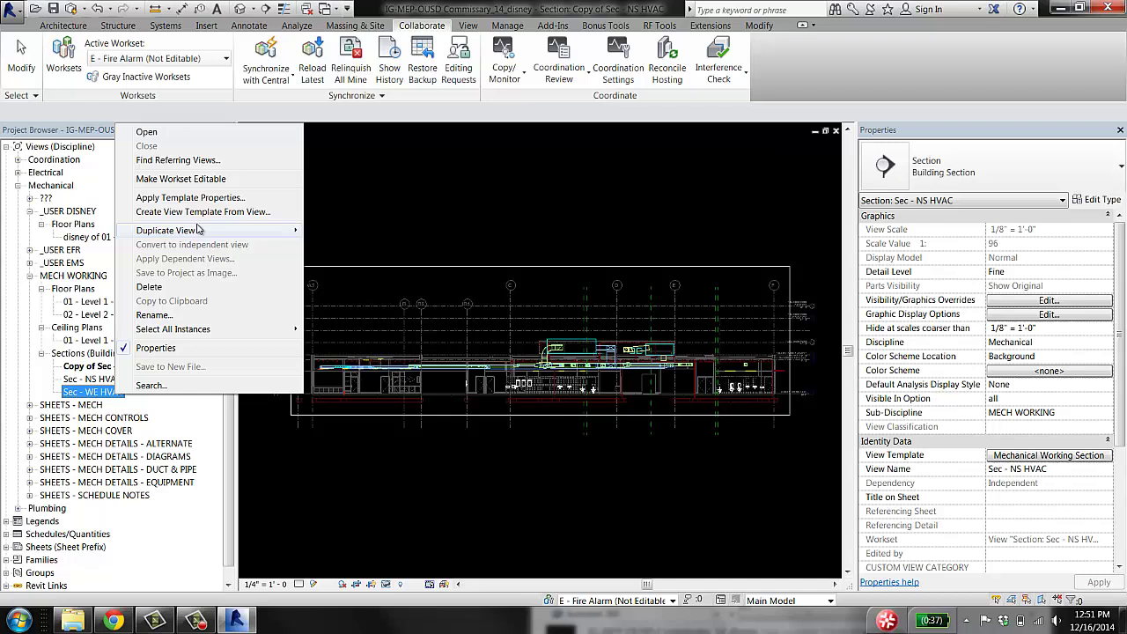
pyautogui.moveTo(203, 228)
pyautogui.click(340, 230)
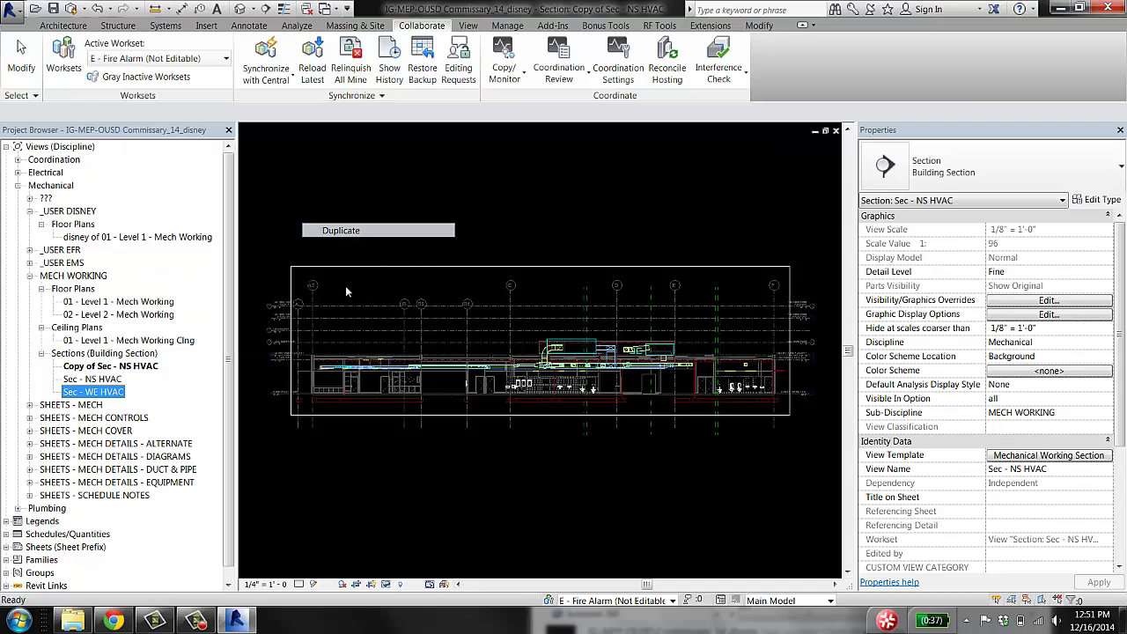
# Set the Sub-Discipline of both copied HVAC sections to _USER DISNEY in a single edit
pyautogui.click(138, 369)
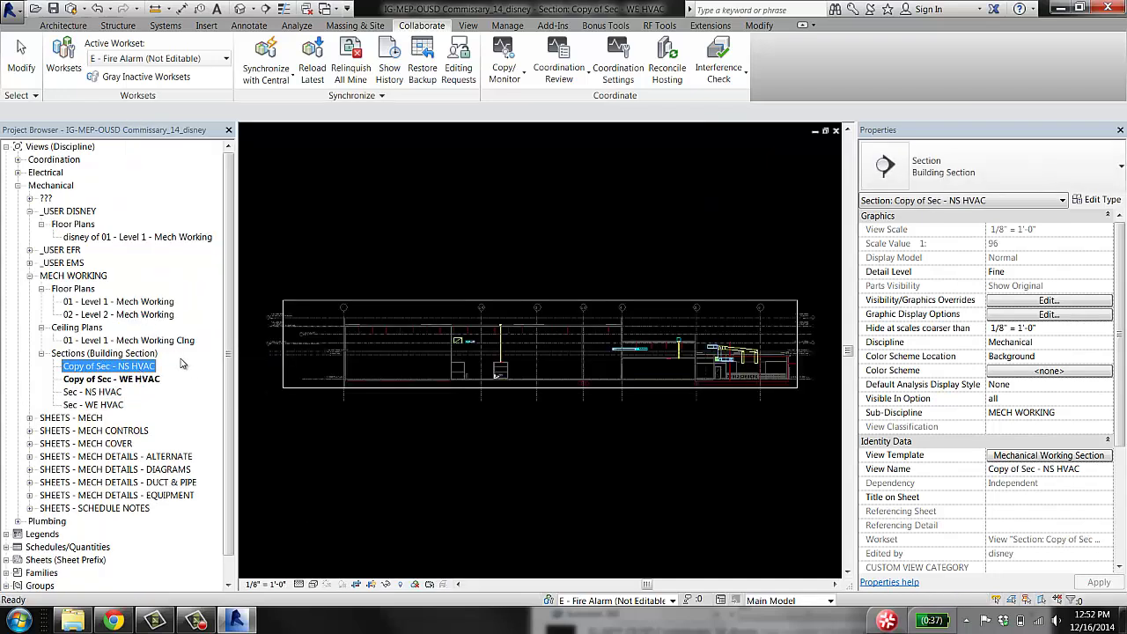
pyautogui.keyDown('ctrl'); pyautogui.click(147, 379); pyautogui.keyUp('ctrl')
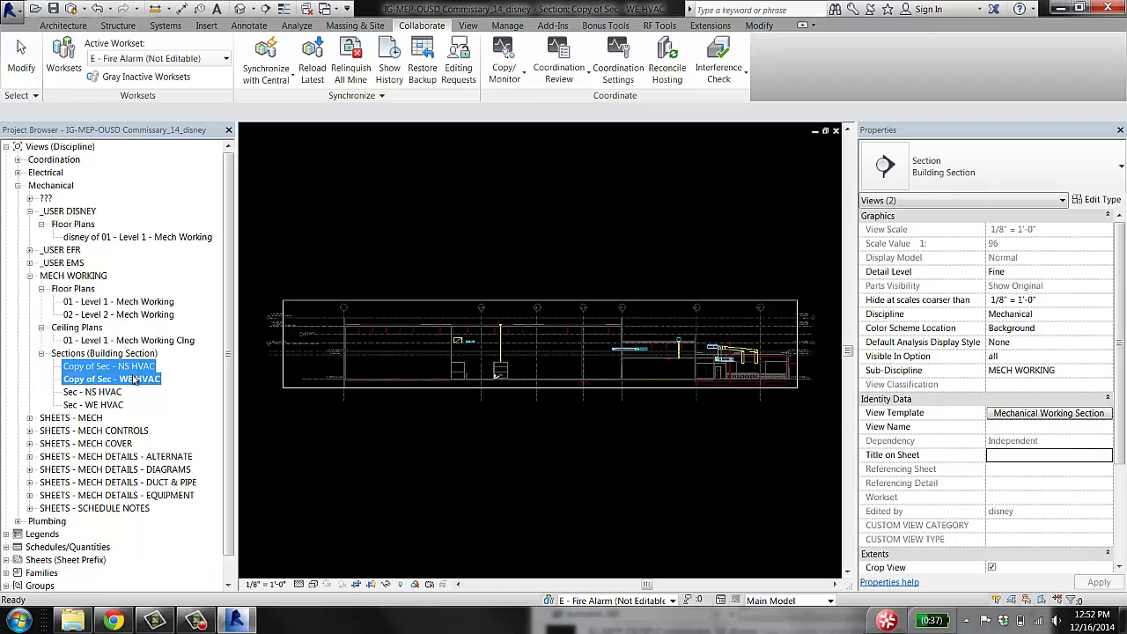
pyautogui.click(1107, 370)
pyautogui.scroll(3, 1106, 398)
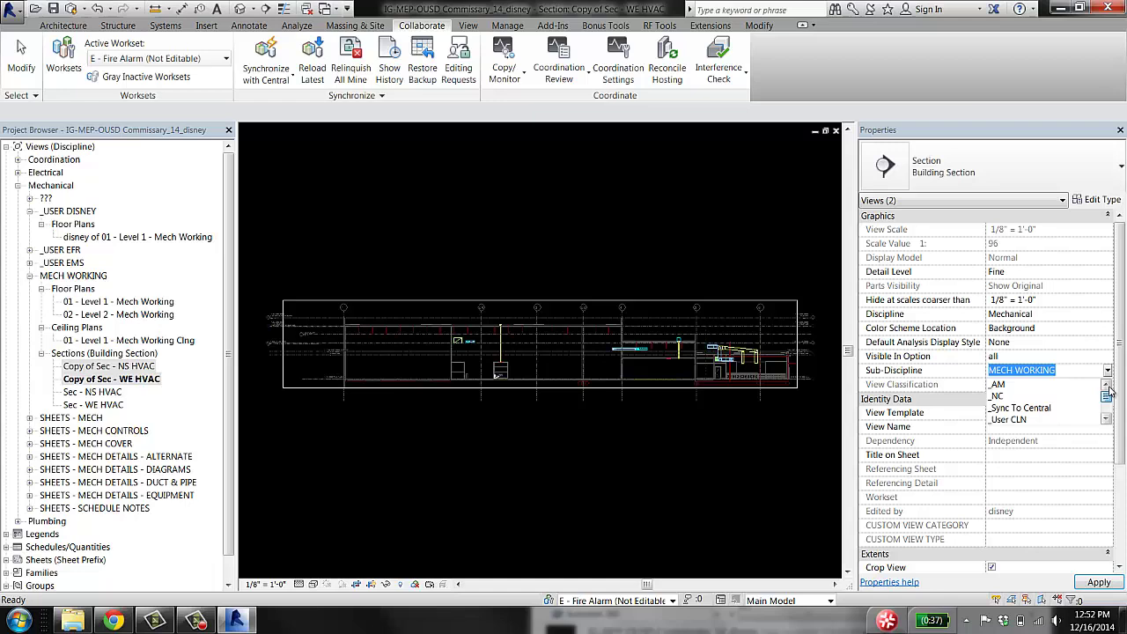
pyautogui.click(1106, 421)
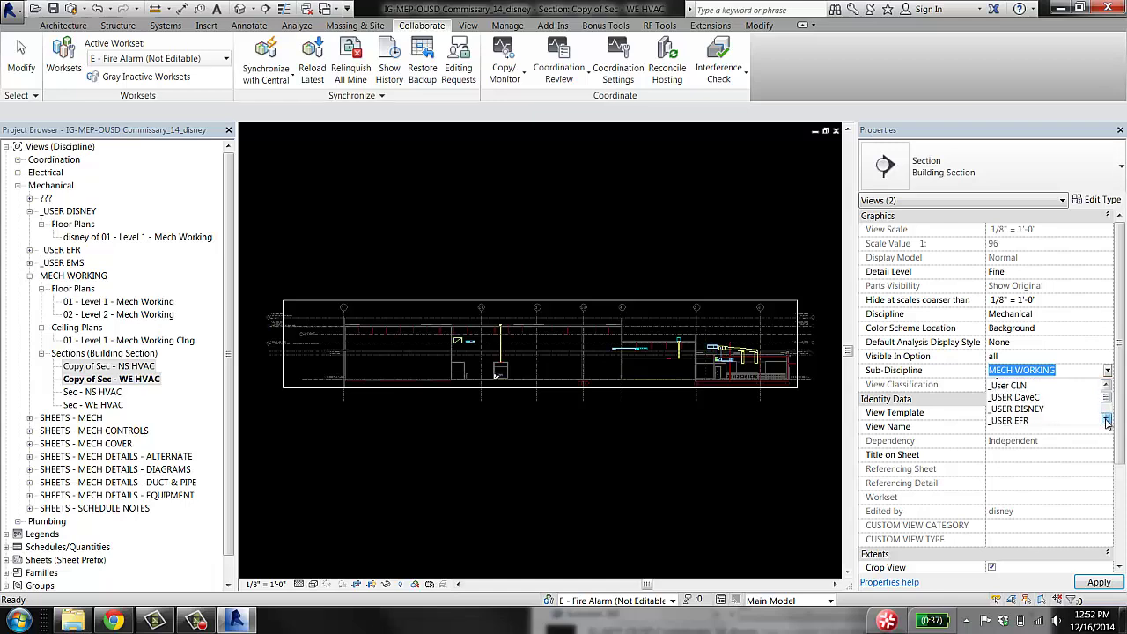
pyautogui.click(1021, 386)
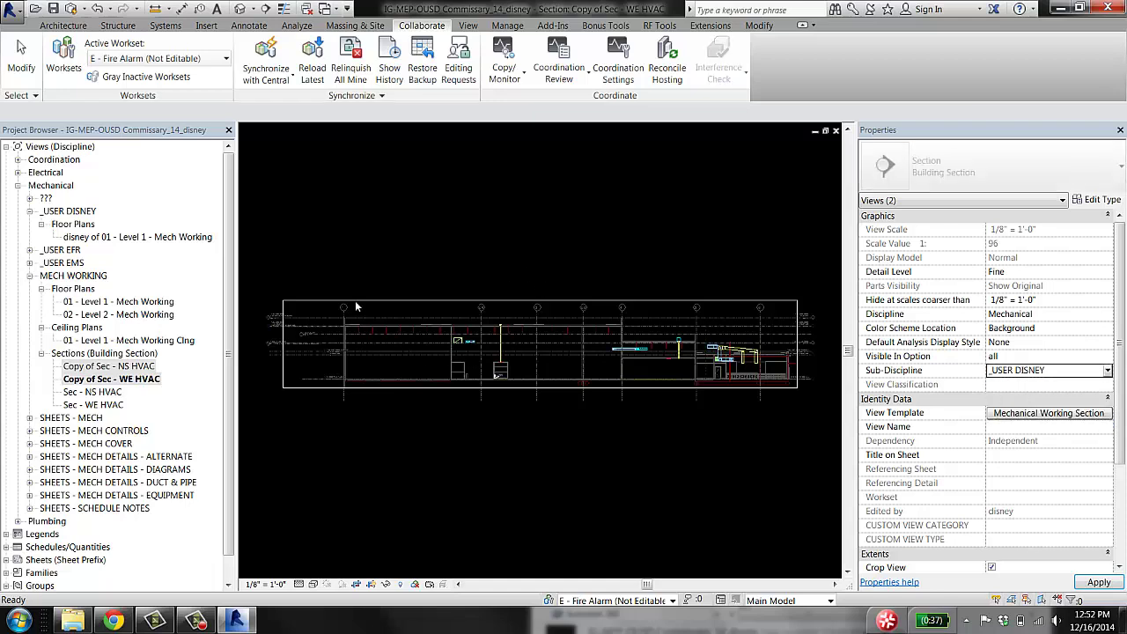
# Rename the copied NS HVAC section as "disney of Sec - NS HVAC"
pyautogui.click(100, 265)
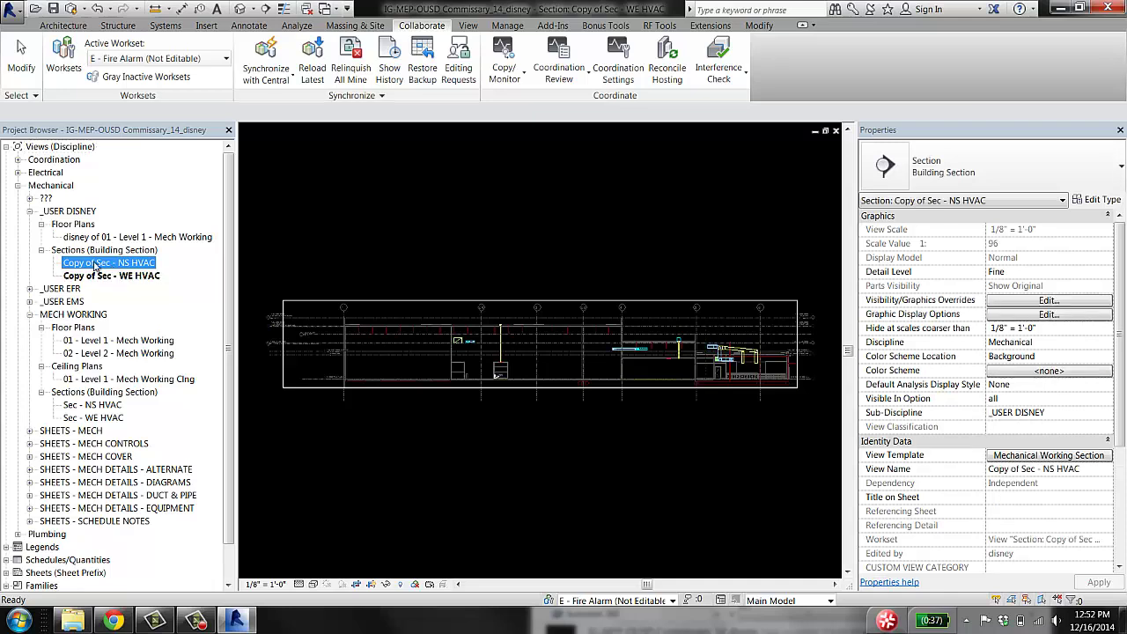
pyautogui.rightClick(98, 264)
pyautogui.click(132, 456)
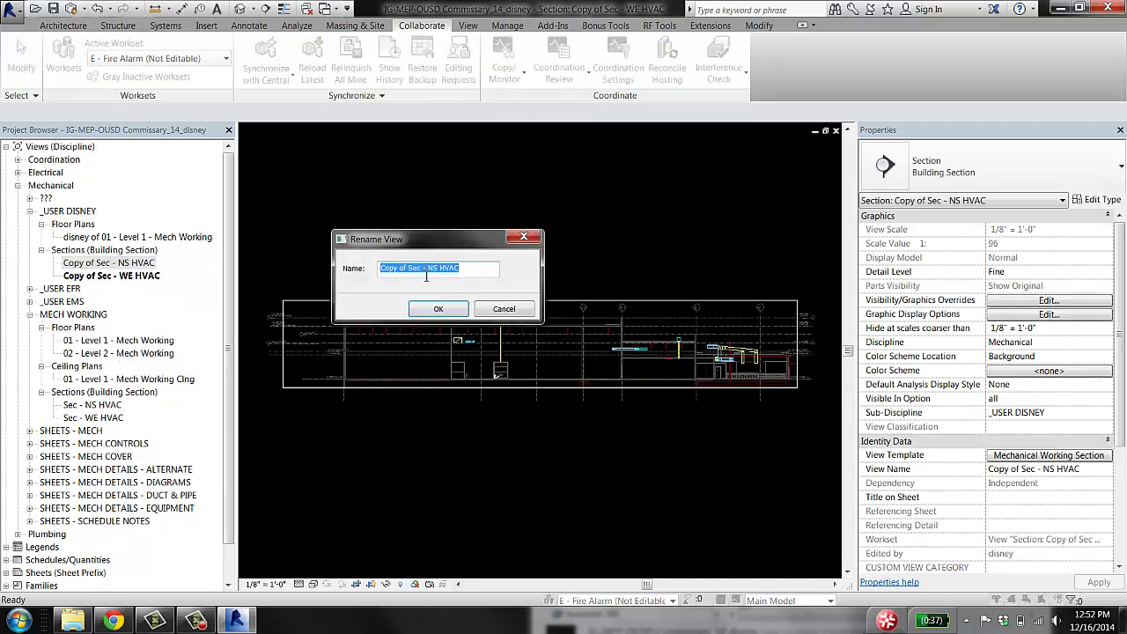
pyautogui.moveTo(416, 268); pyautogui.dragTo(283, 281)
pyautogui.write('disney')
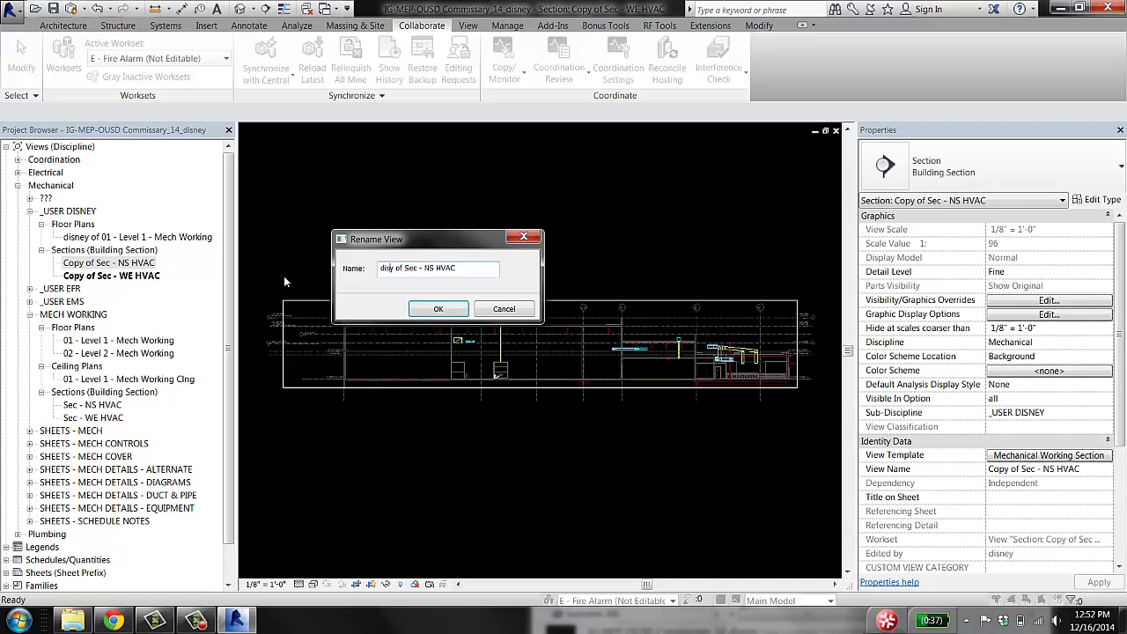
pyautogui.press('Return')
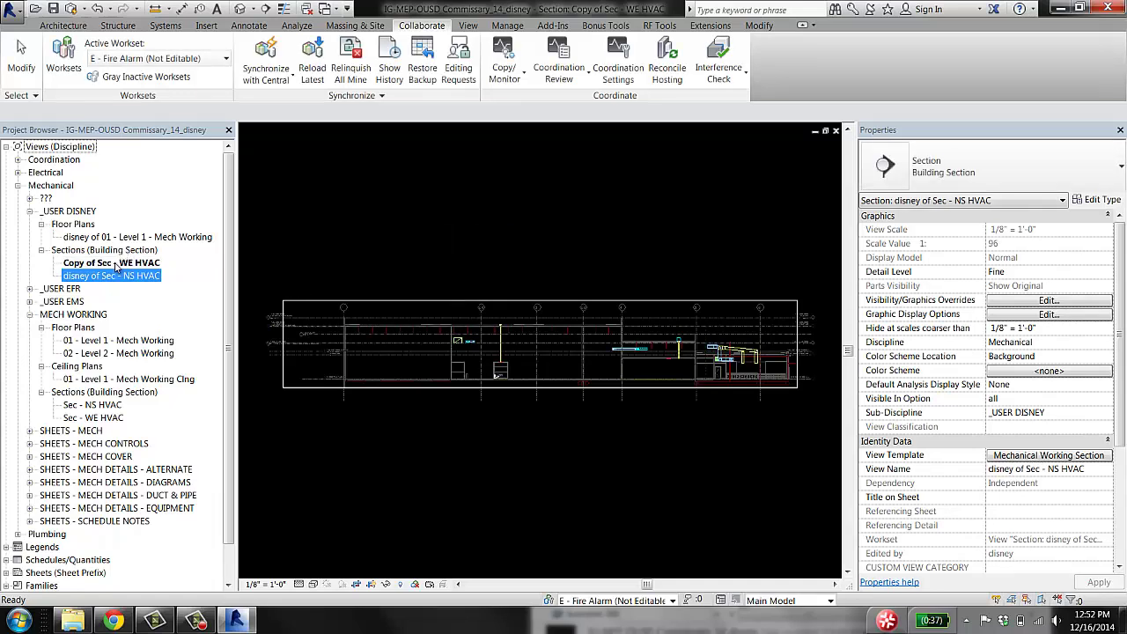
# Rename the copied WE HVAC section as "disney of Sec - WE HVAC"
pyautogui.rightClick(96, 264)
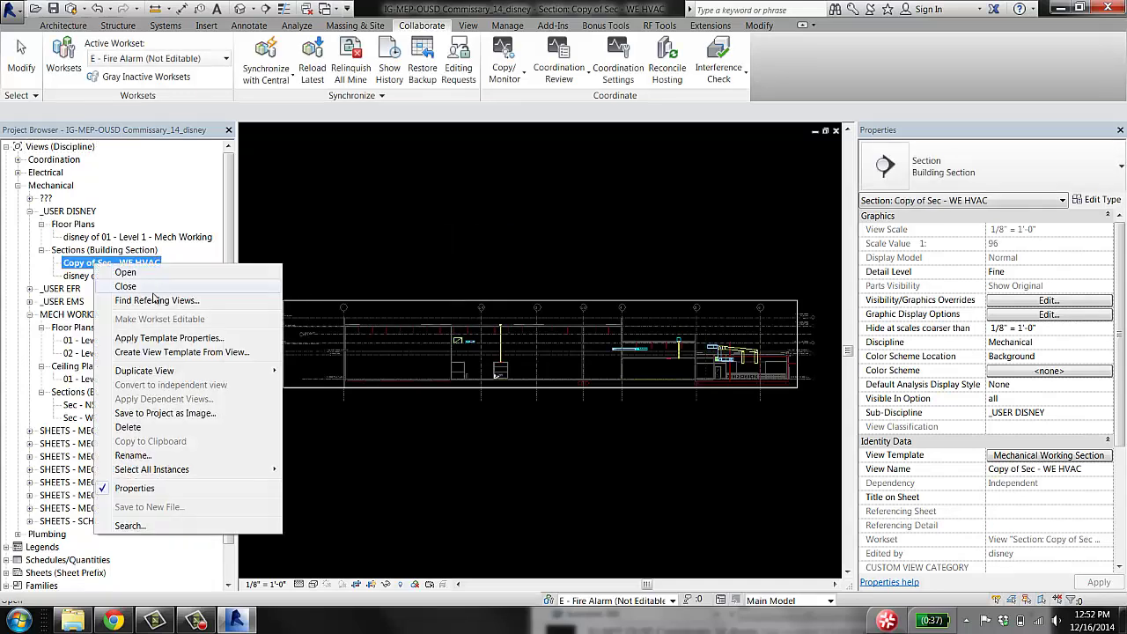
pyautogui.click(123, 454)
pyautogui.press('Home')
pyautogui.press('Right')
pyautogui.press('Right')
pyautogui.press('Right')
pyautogui.press('Right')
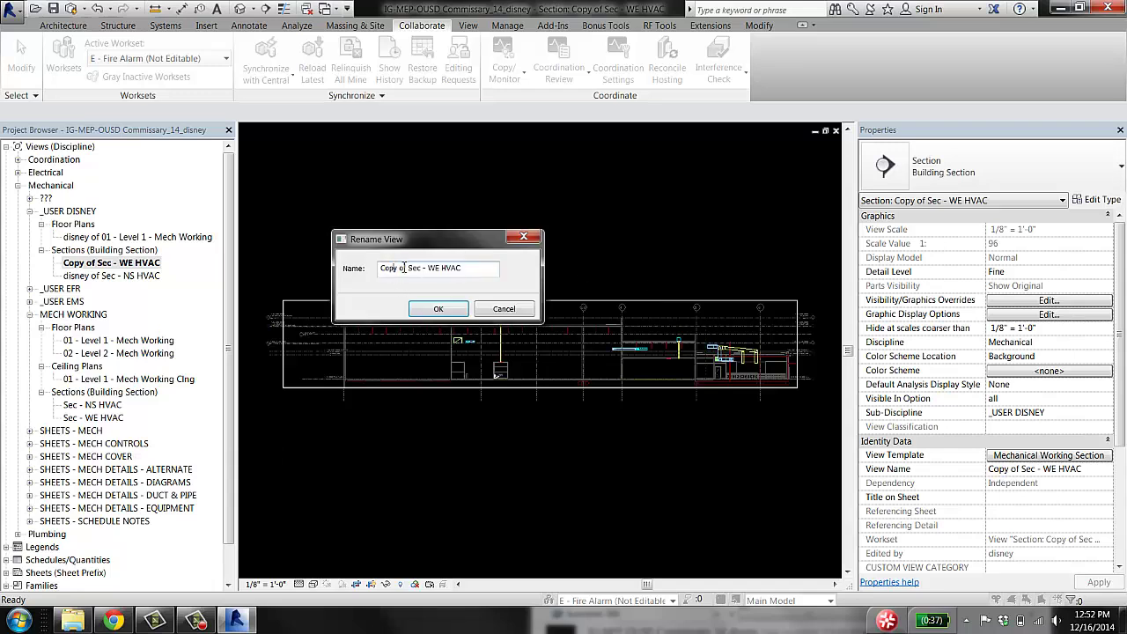
pyautogui.hotkey('shift', 'Home')
pyautogui.write('disney')
pyautogui.press('Return')
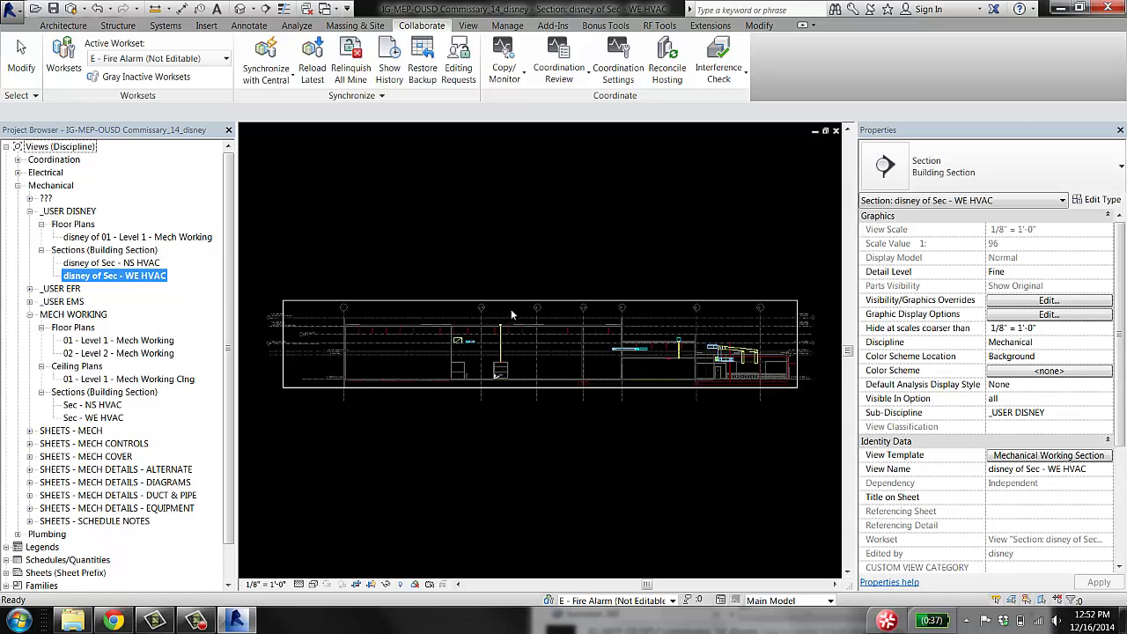
pyautogui.click(297, 254)
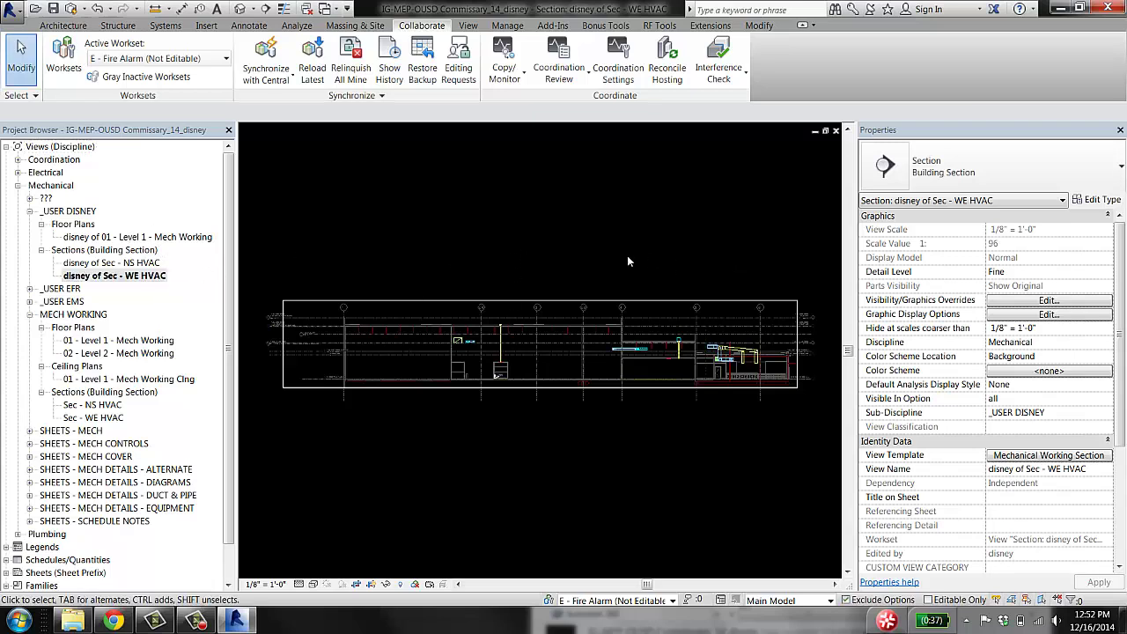